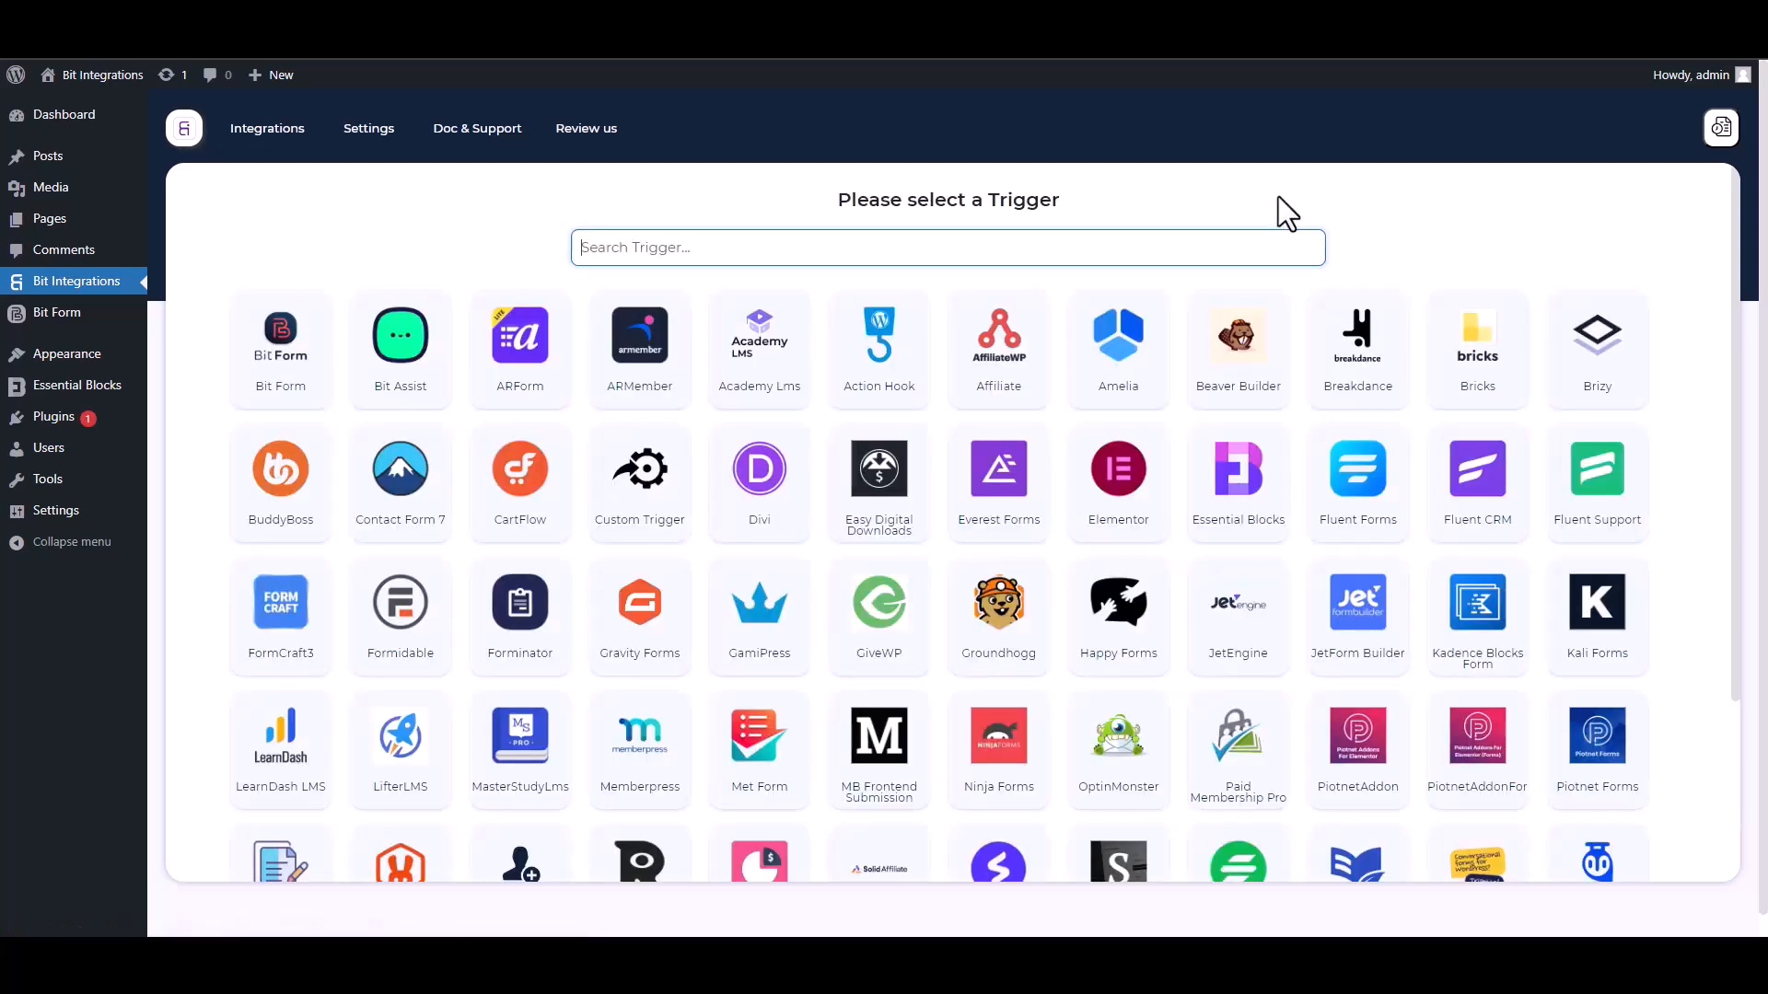
Pick Essential Blocks as the trigger after searching 'ess', and fetch its next form submission.
{"action": "type", "text": "ess"}
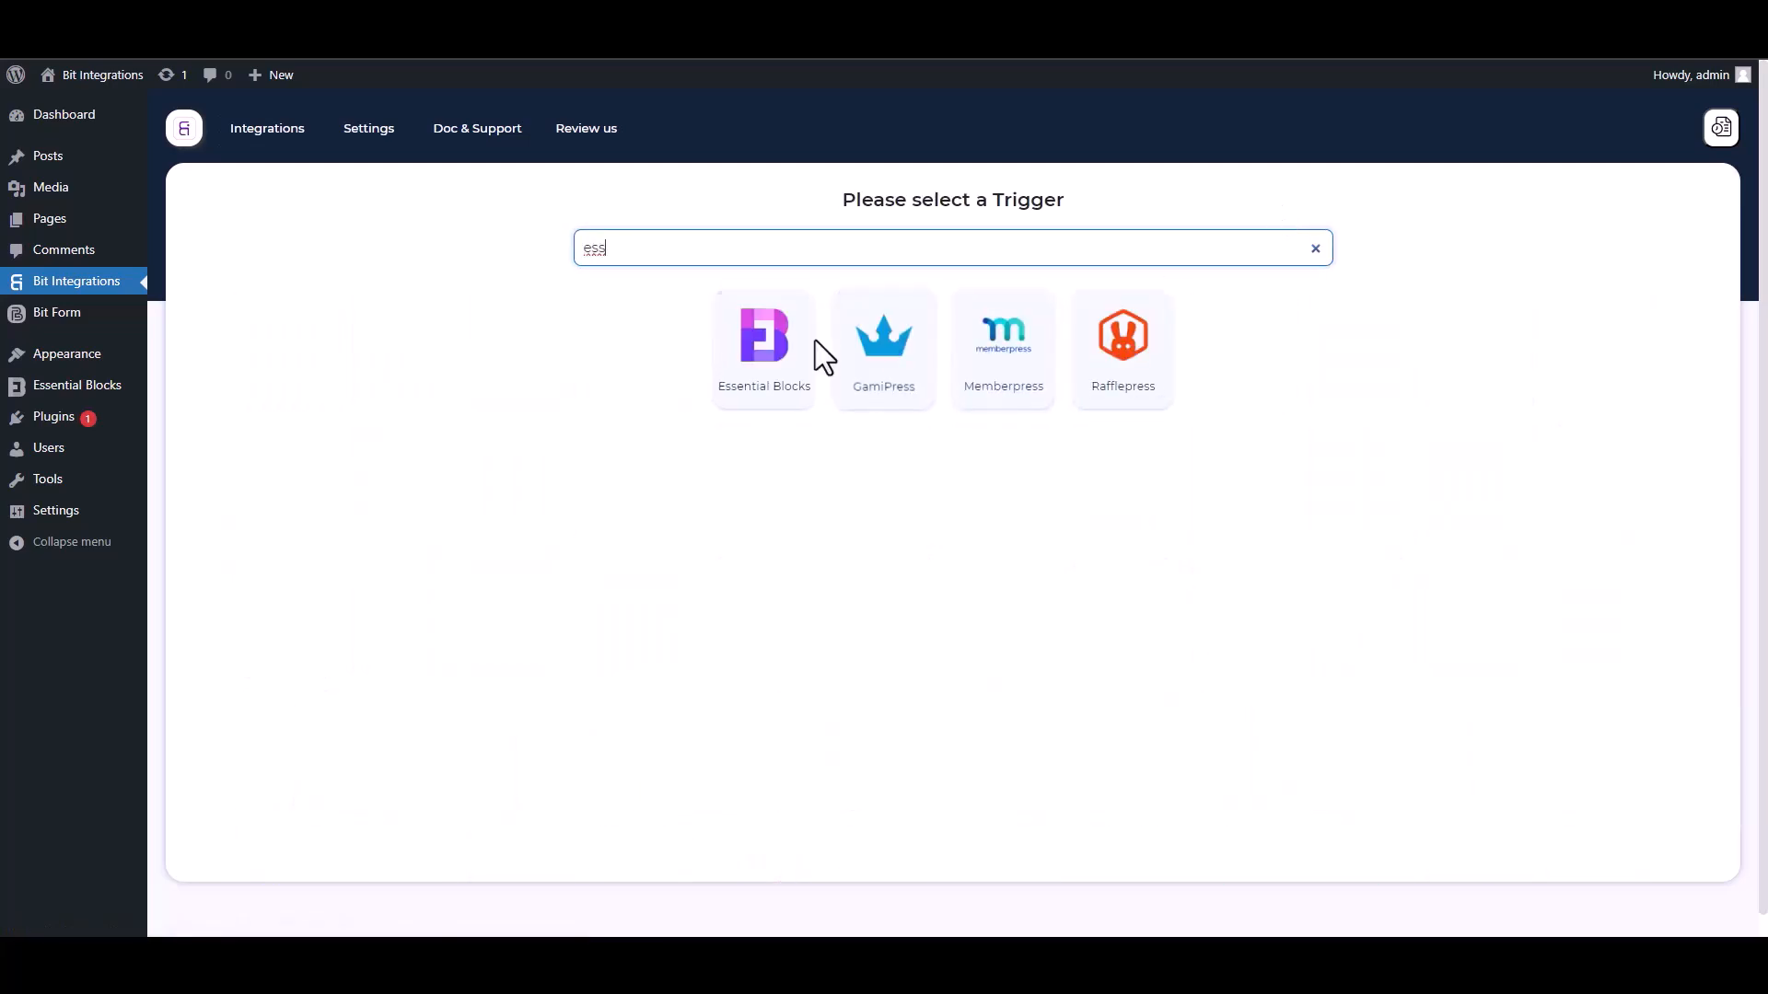
{"action": "left_click", "coordinate": [753, 398]}
{"action": "left_click", "coordinate": [948, 433]}
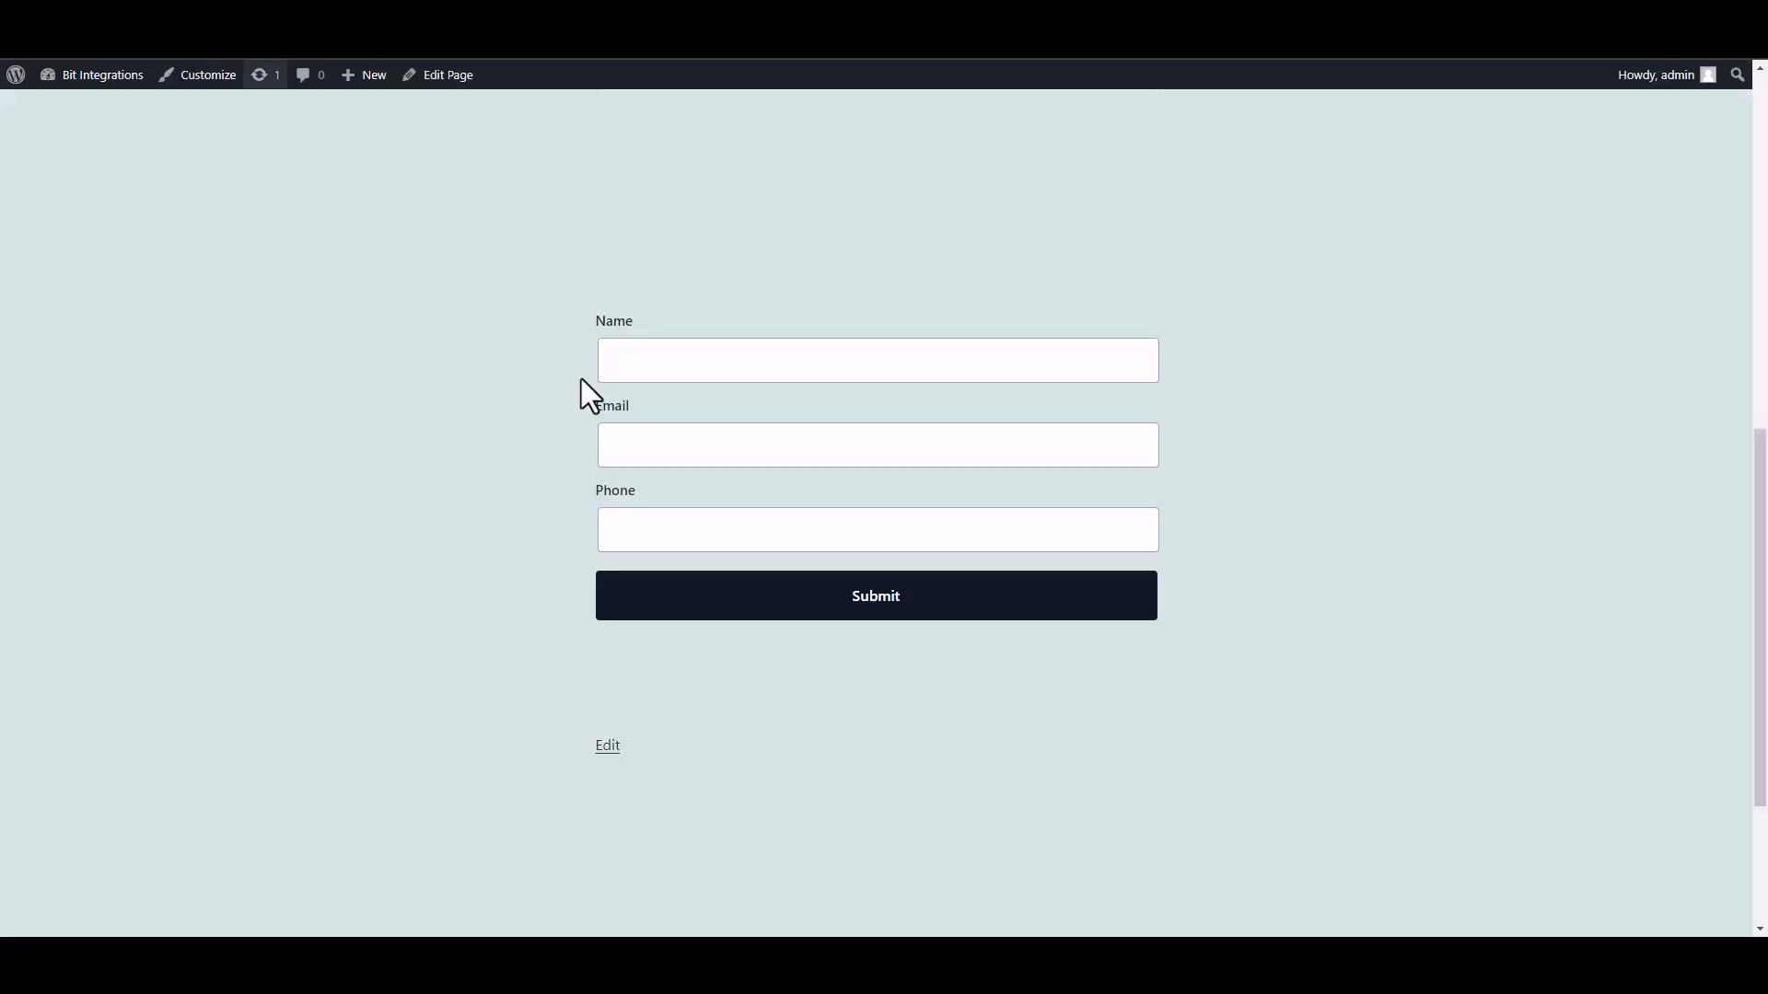
Submit the site form with name 'test', a test e-mail address and a test phone number.
{"action": "left_click", "coordinate": [758, 379]}
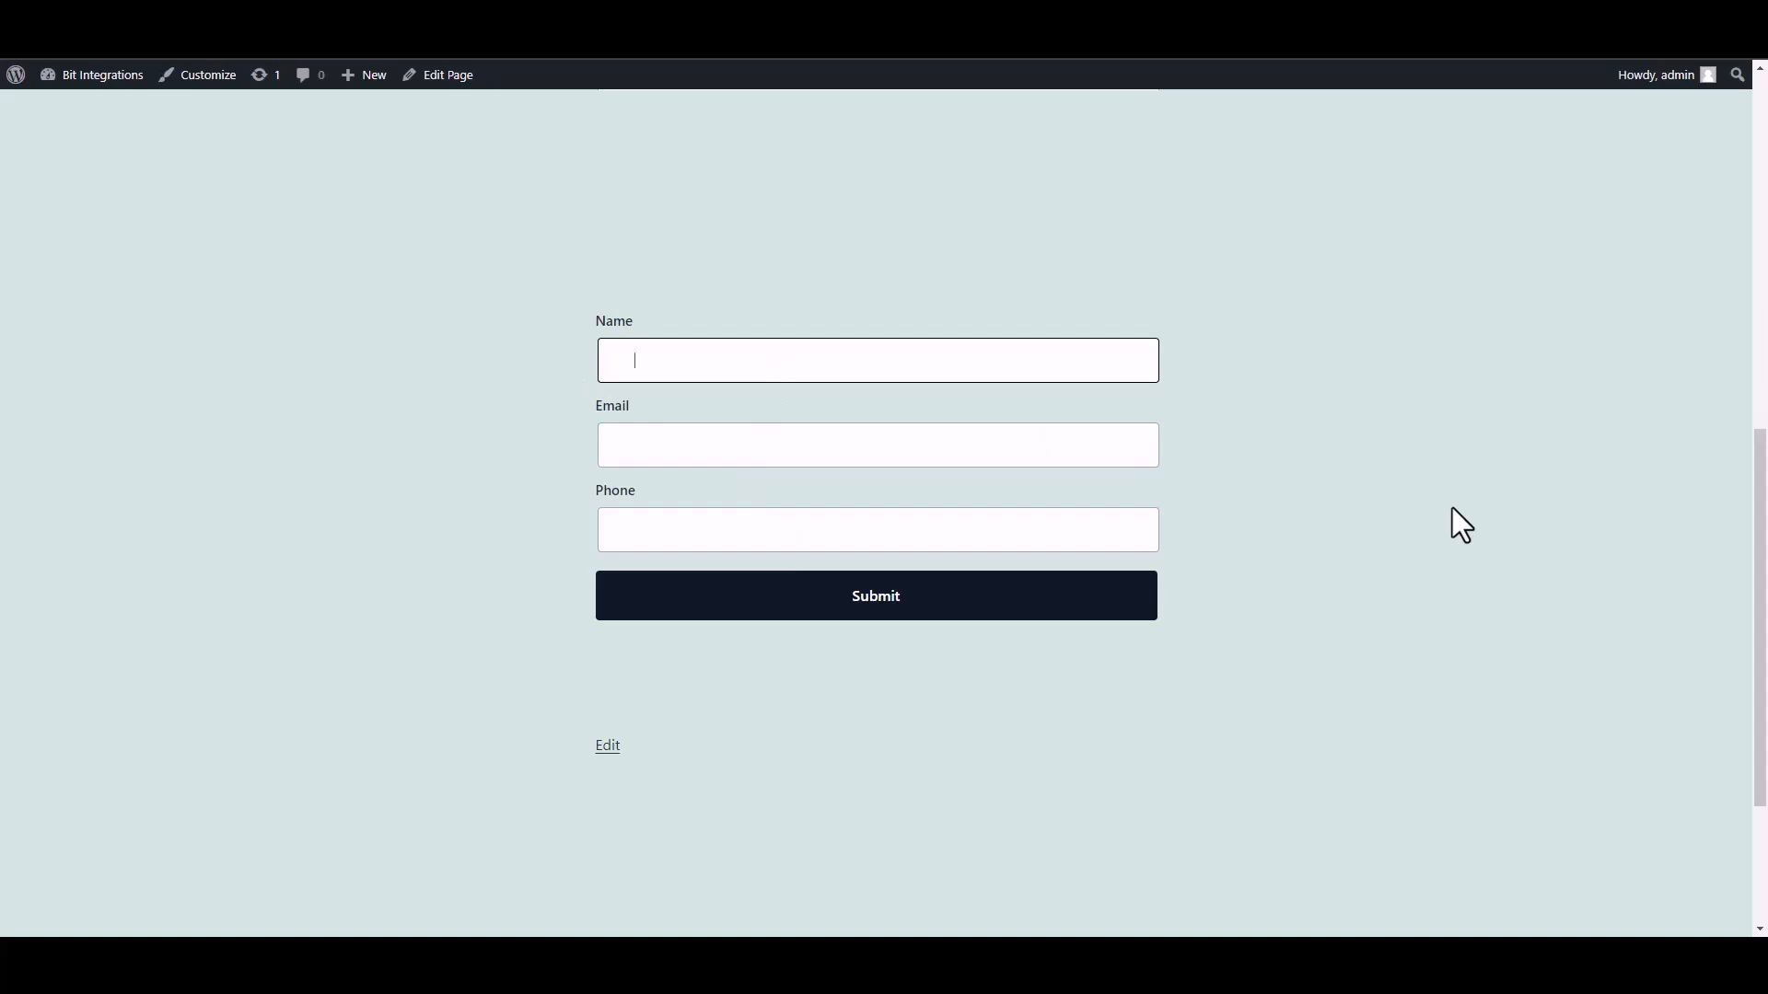
{"action": "type", "text": "test"}
{"action": "left_click", "coordinate": [1053, 449]}
{"action": "type", "text": "test@gmail"}
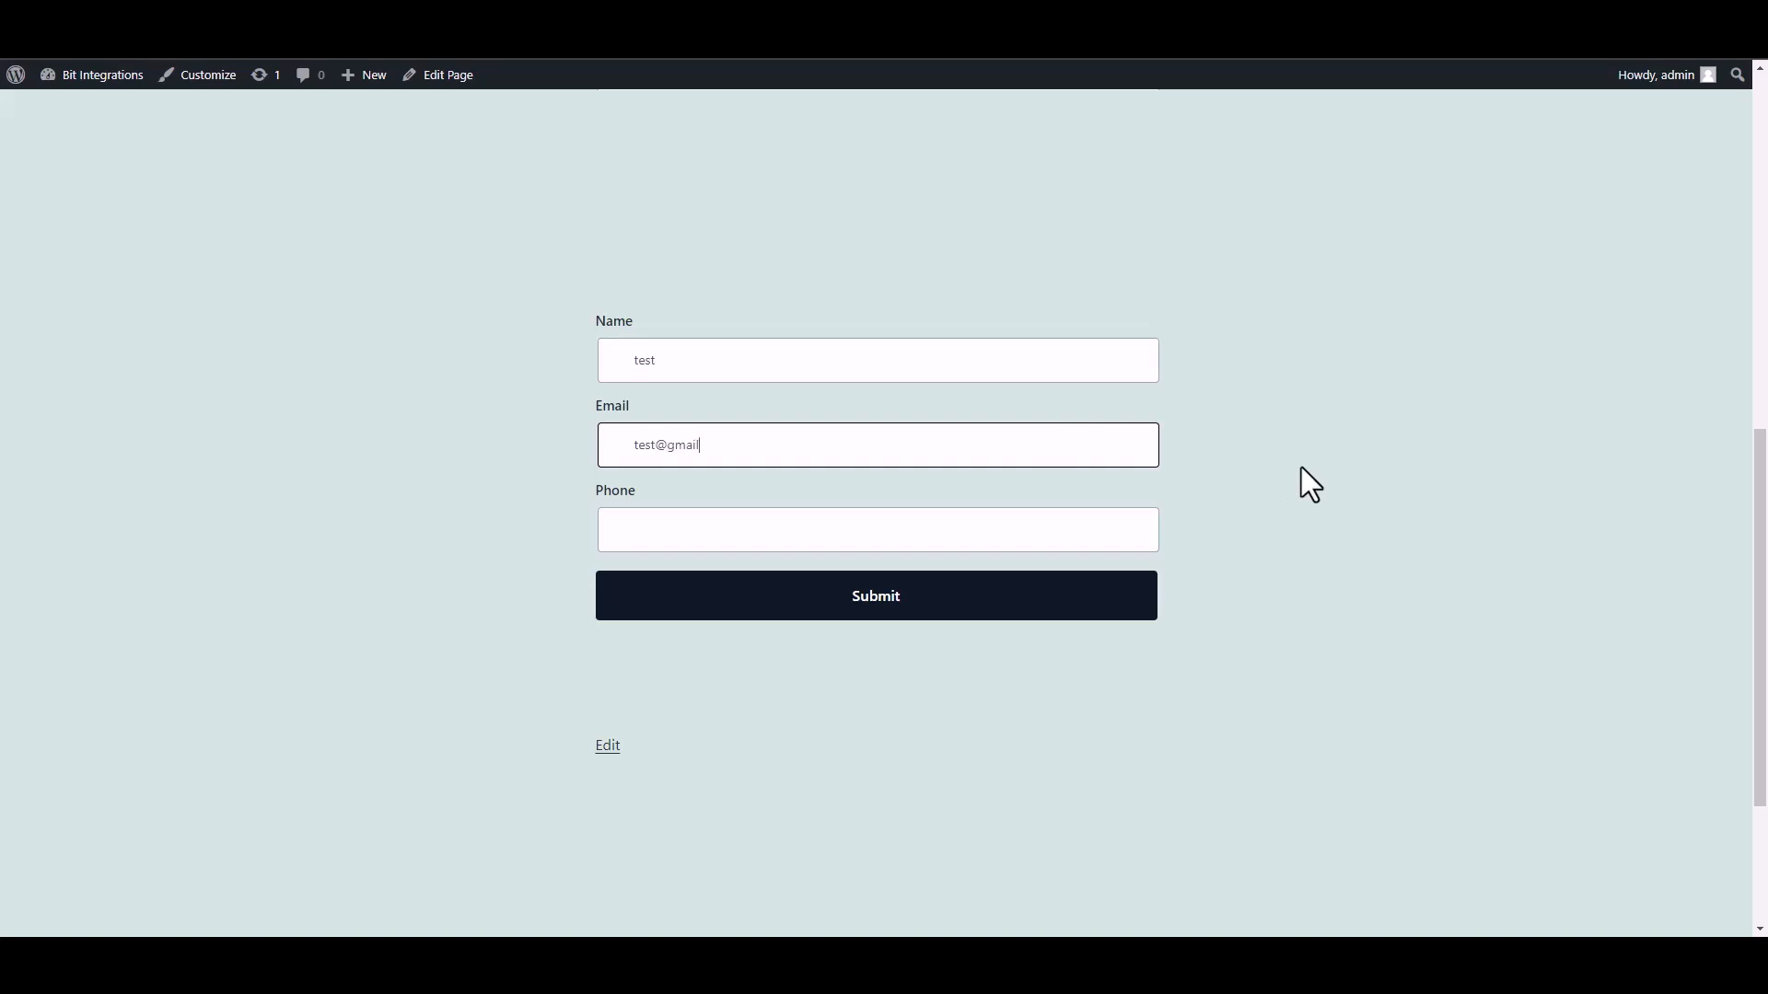
{"action": "type", "text": ".com"}
{"action": "left_click", "coordinate": [1061, 540]}
{"action": "type", "text": "58566255"}
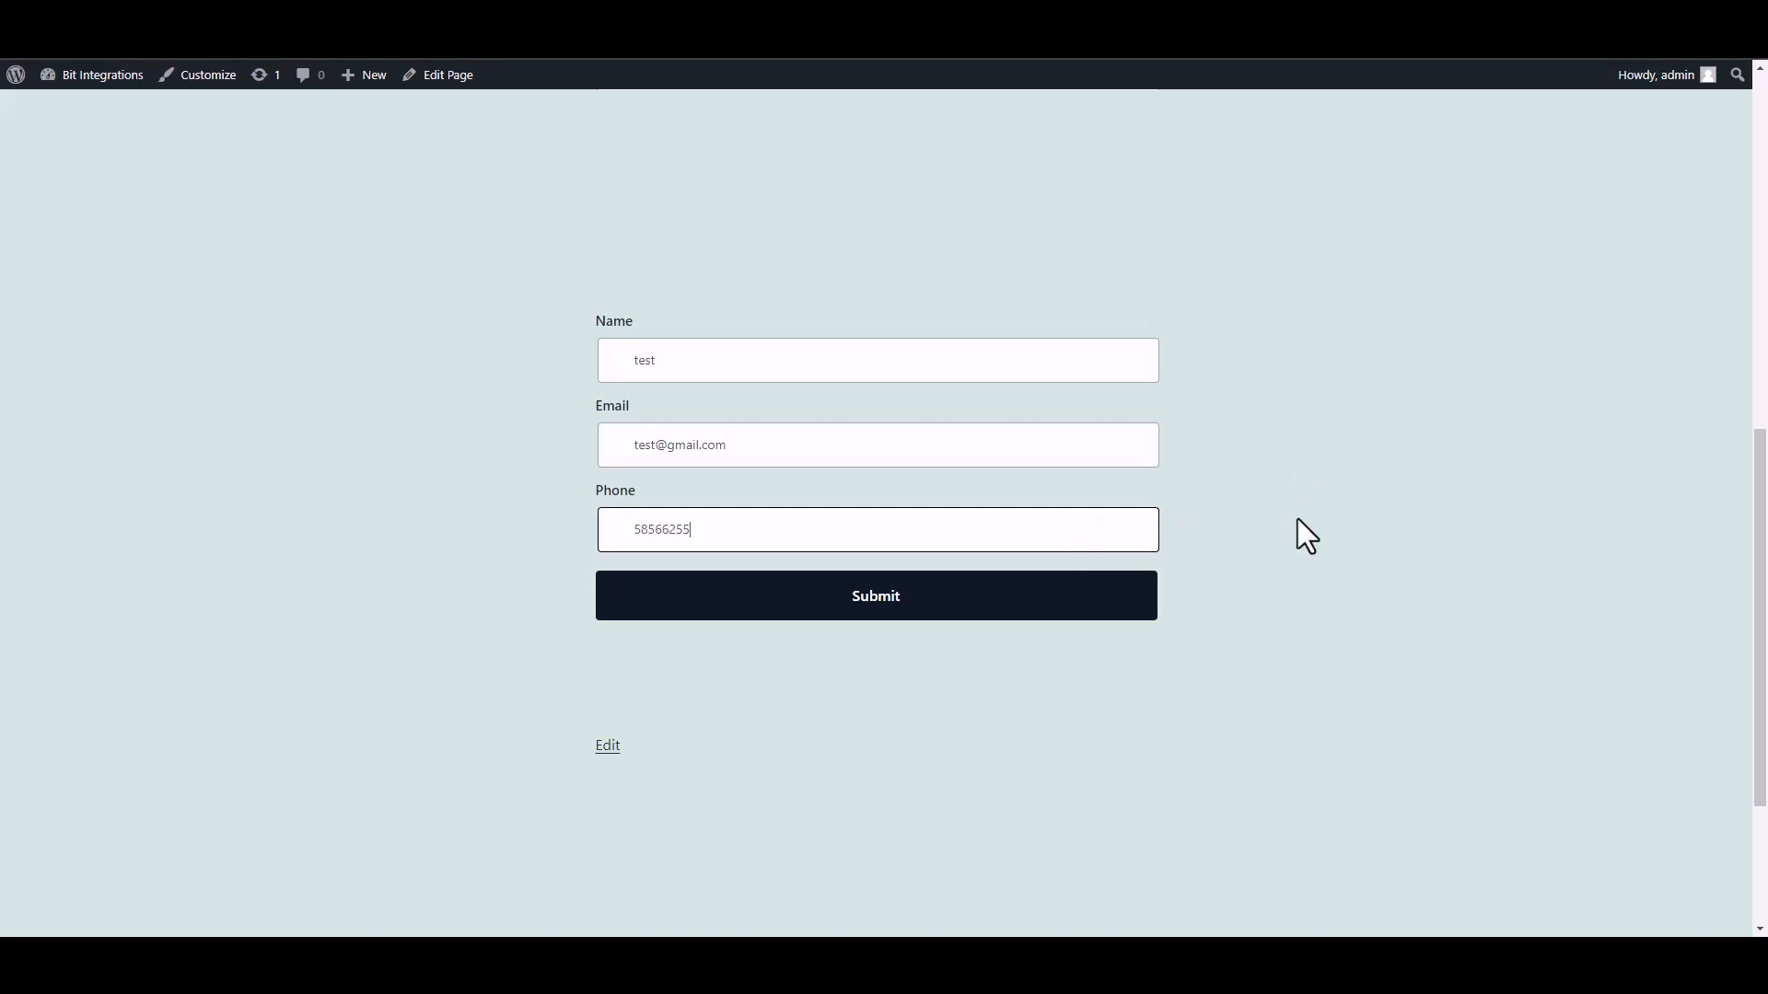
{"action": "left_click", "coordinate": [1124, 607]}
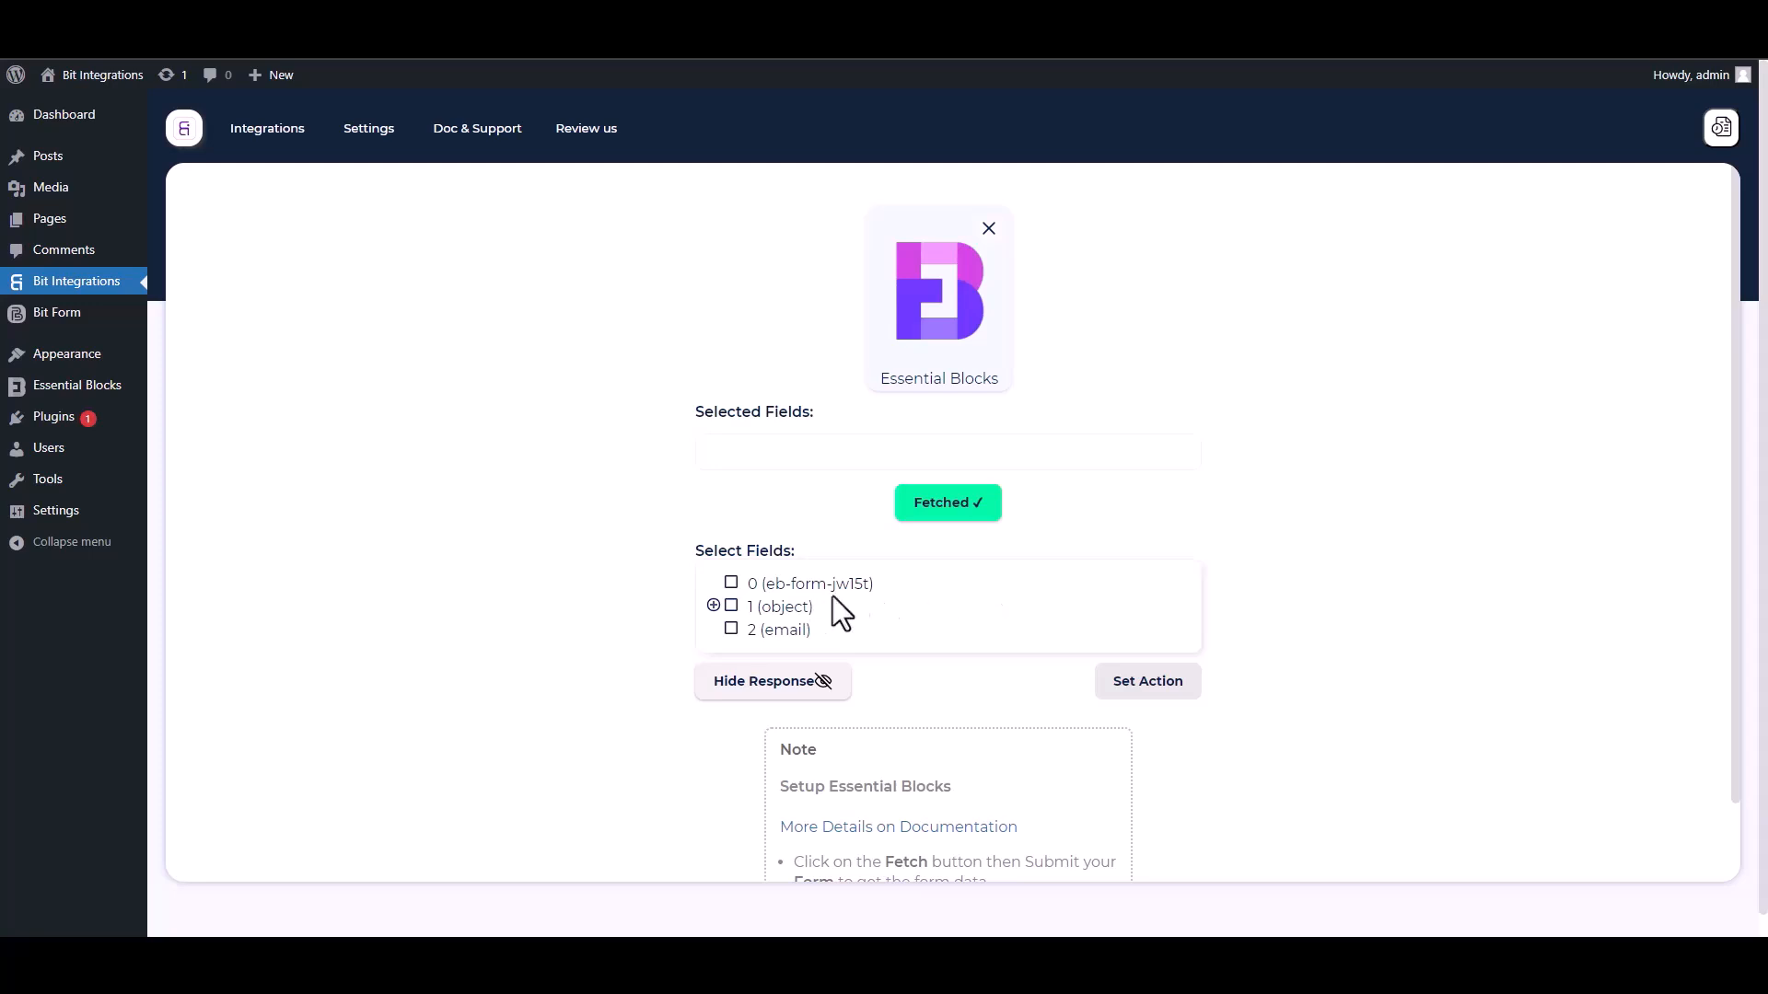
Select field 0 plus the Name, Email and Phone sub-fields of object 1.
{"action": "left_click_drag", "start_coordinate": [893, 591], "coordinate": [739, 583]}
{"action": "left_click", "coordinate": [733, 584]}
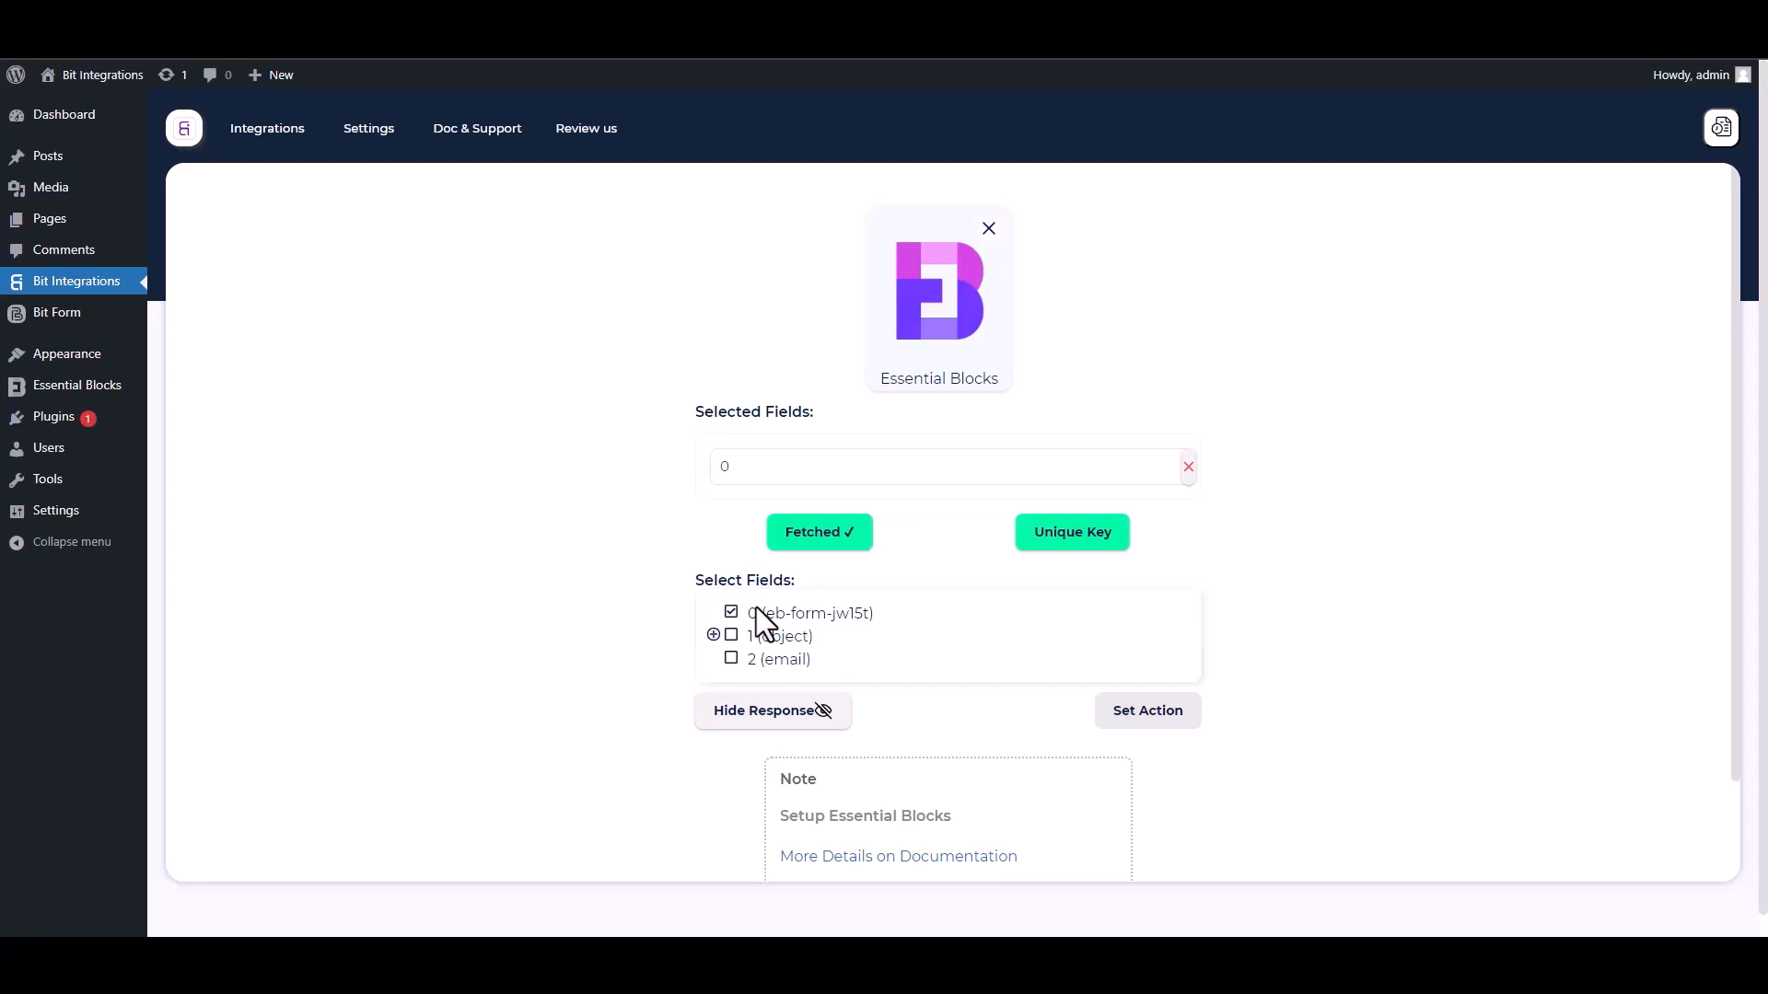
{"action": "left_click", "coordinate": [715, 635]}
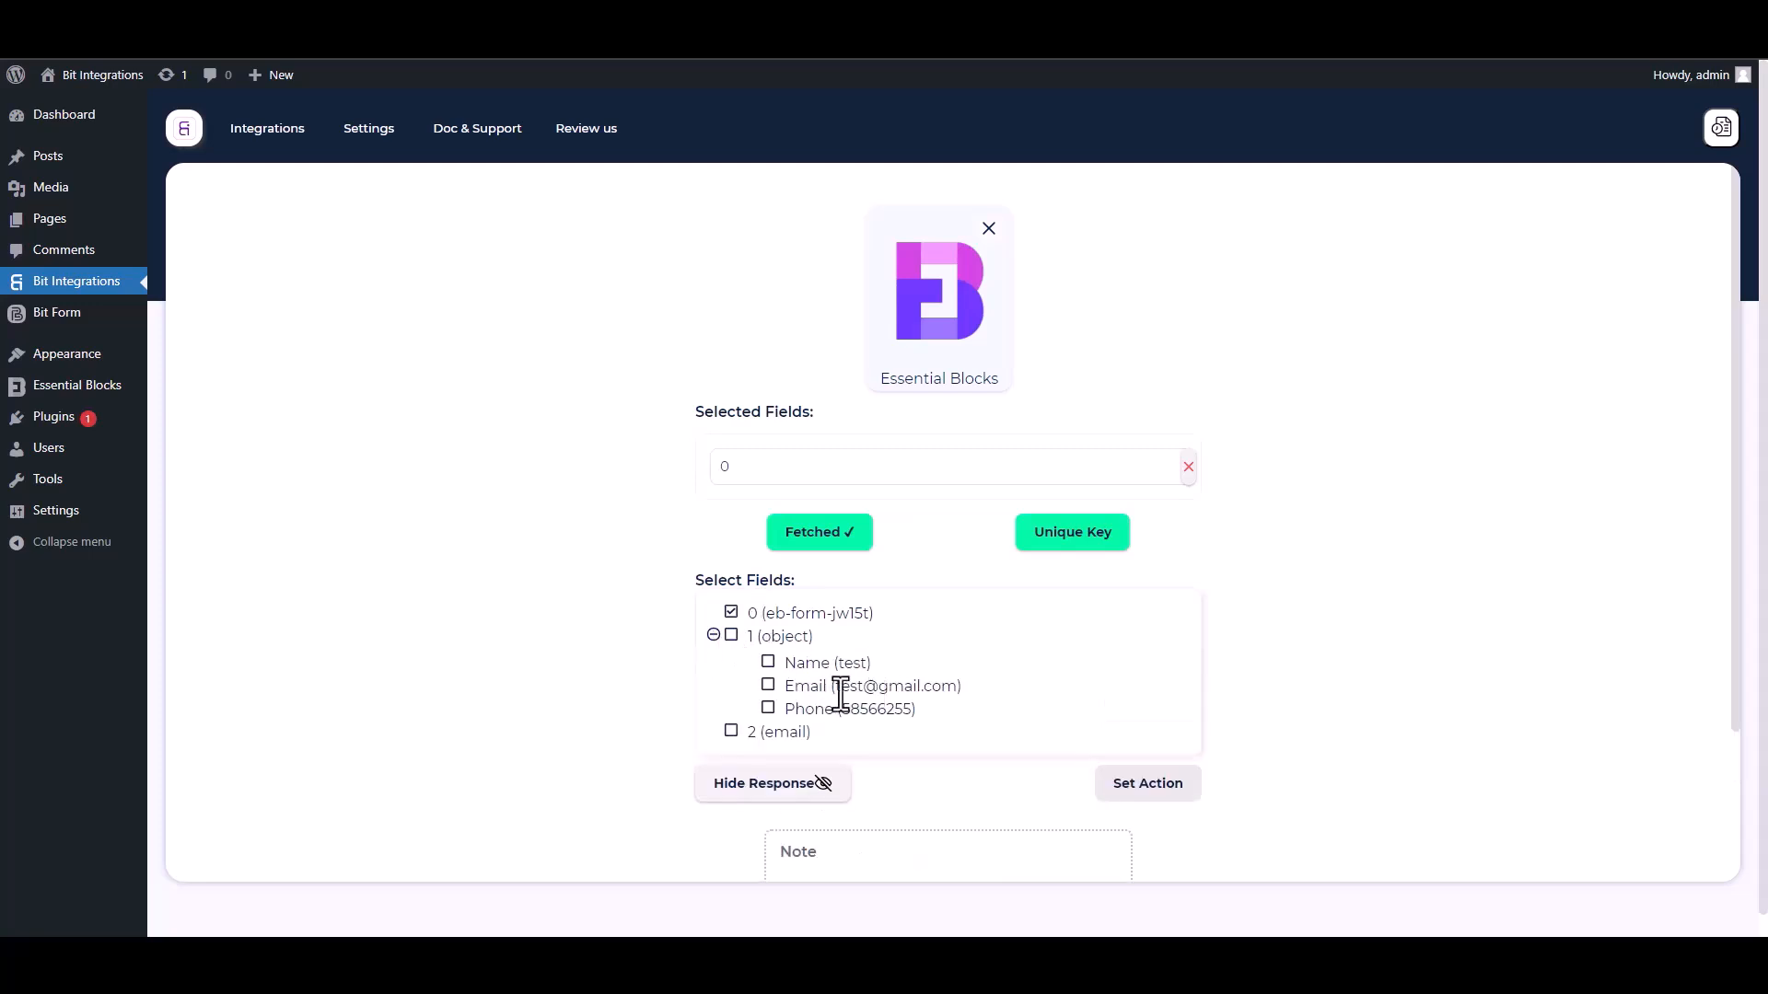
{"action": "left_click", "coordinate": [768, 665]}
{"action": "left_click", "coordinate": [770, 732]}
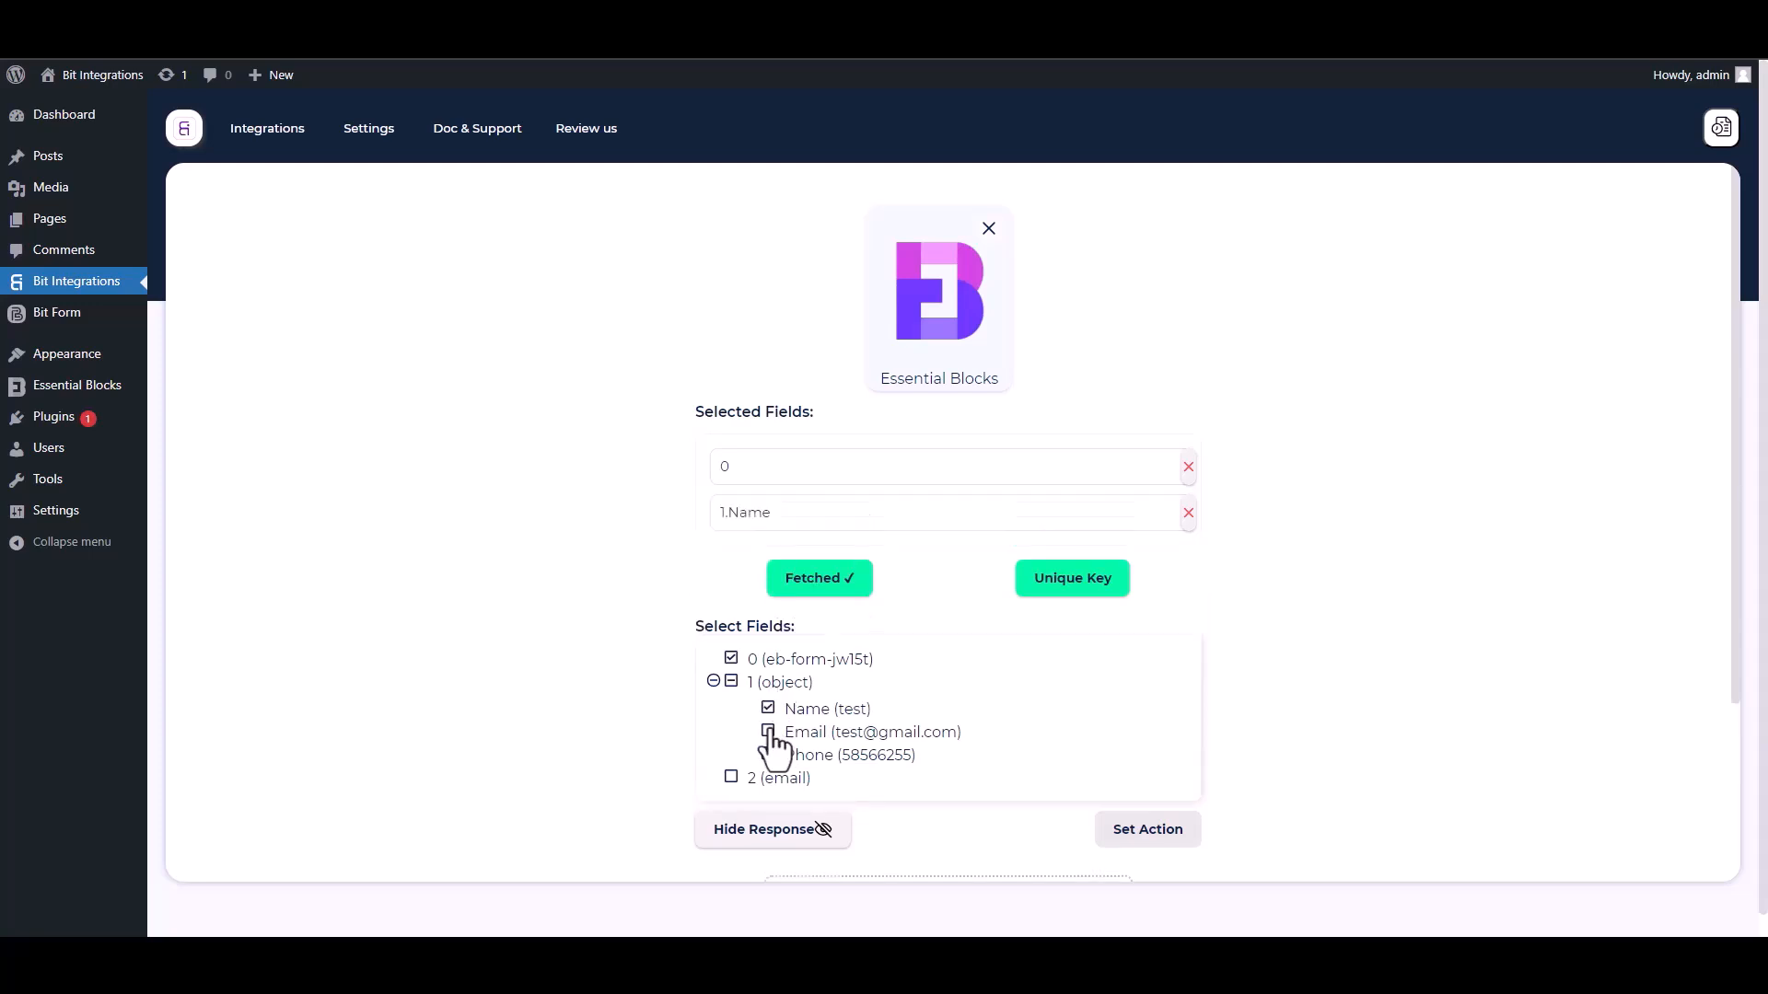
{"action": "left_click", "coordinate": [769, 801]}
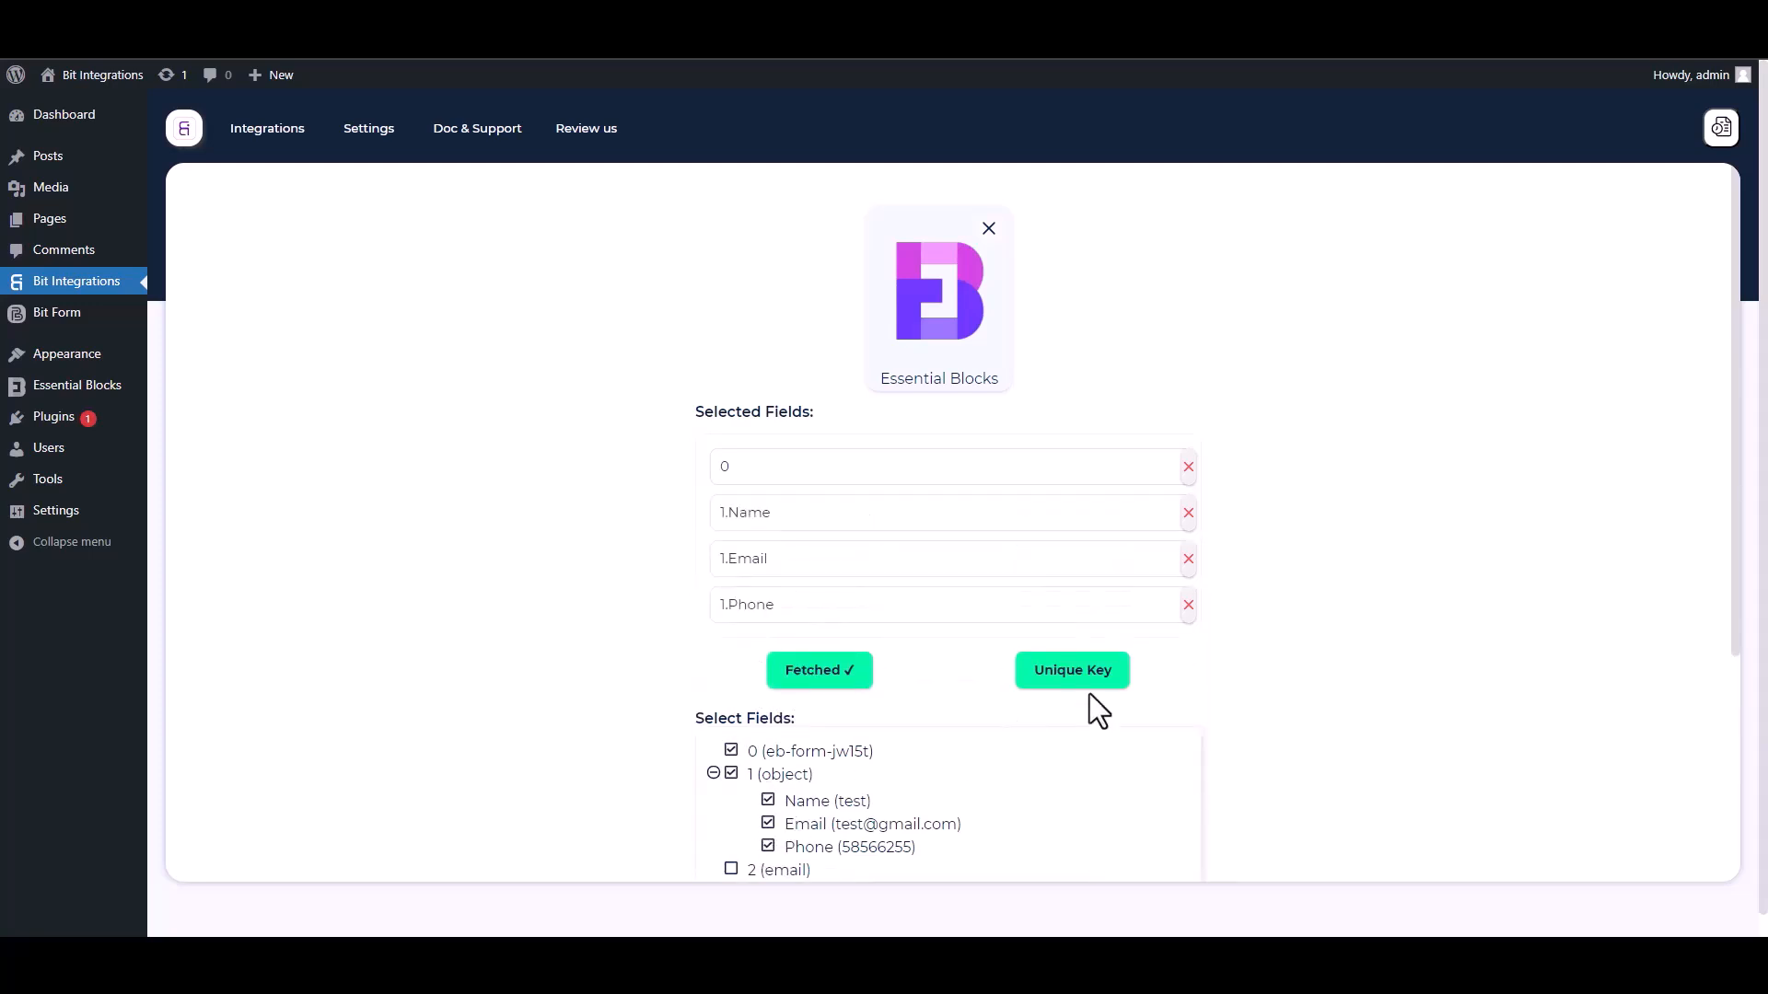
Set field 0 as the unique primary key.
{"action": "scroll", "coordinate": [1736, 611], "scroll_direction": "down", "scroll_amount": 2}
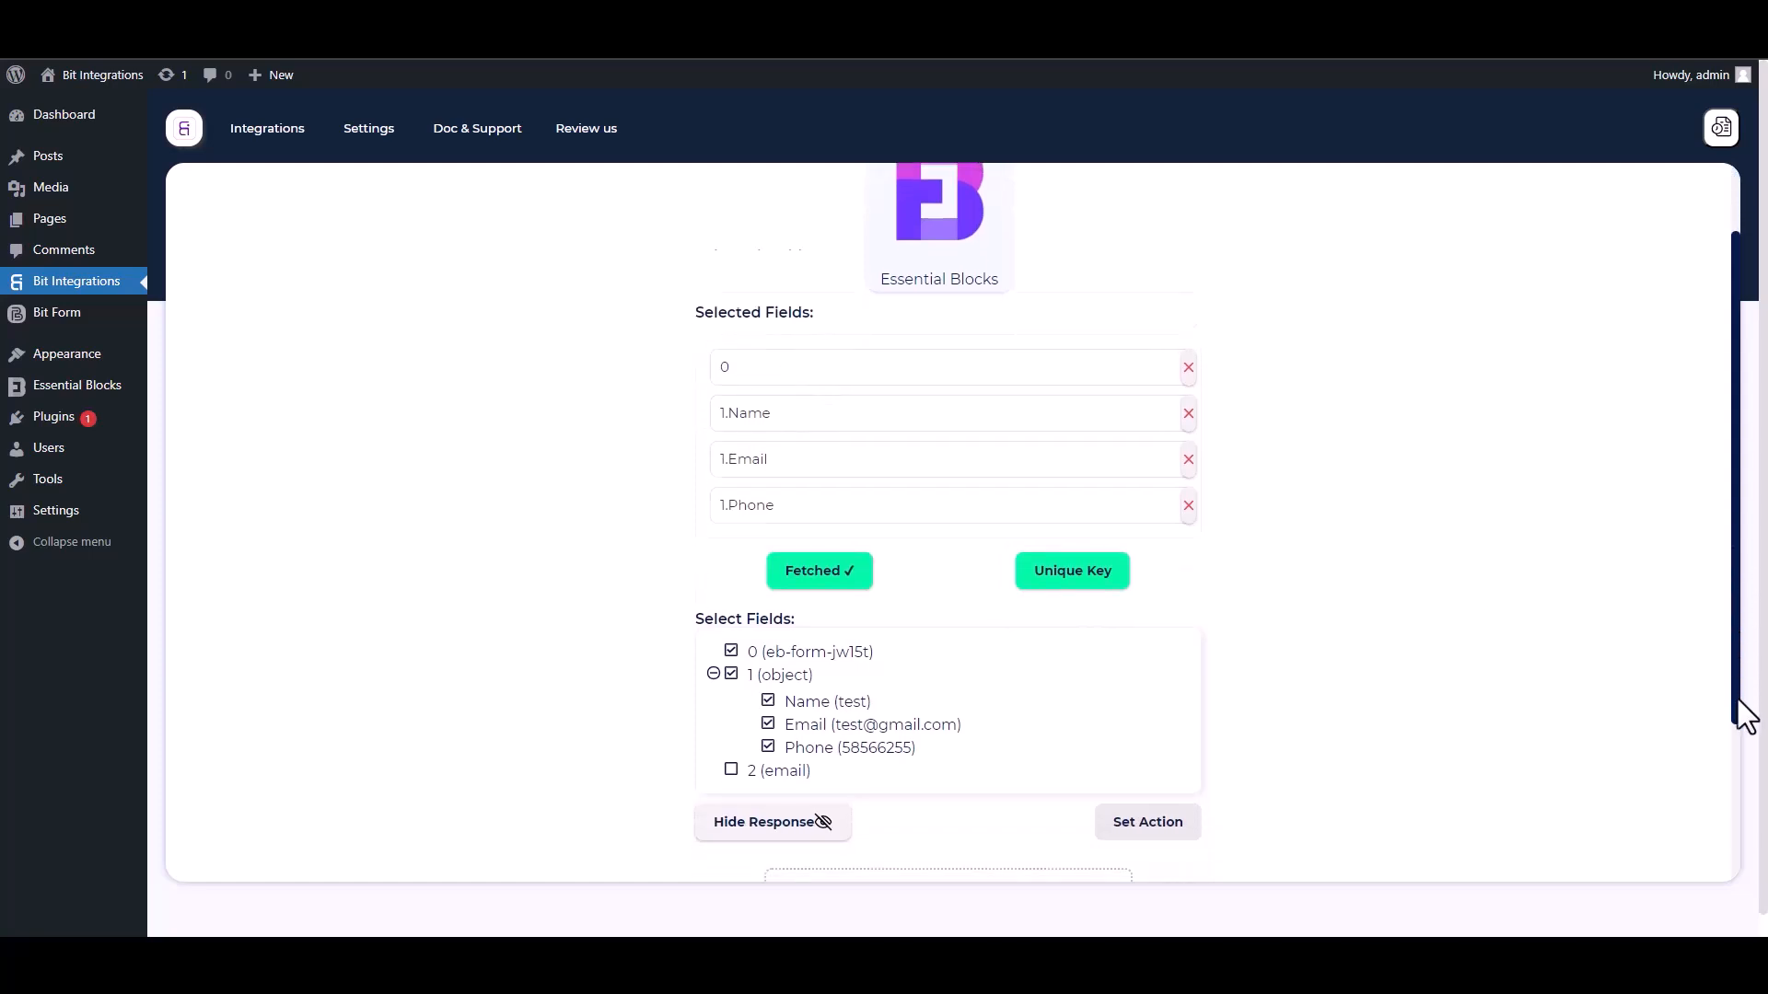
{"action": "left_click", "coordinate": [1075, 497]}
{"action": "left_click", "coordinate": [871, 506]}
{"action": "left_click", "coordinate": [743, 552]}
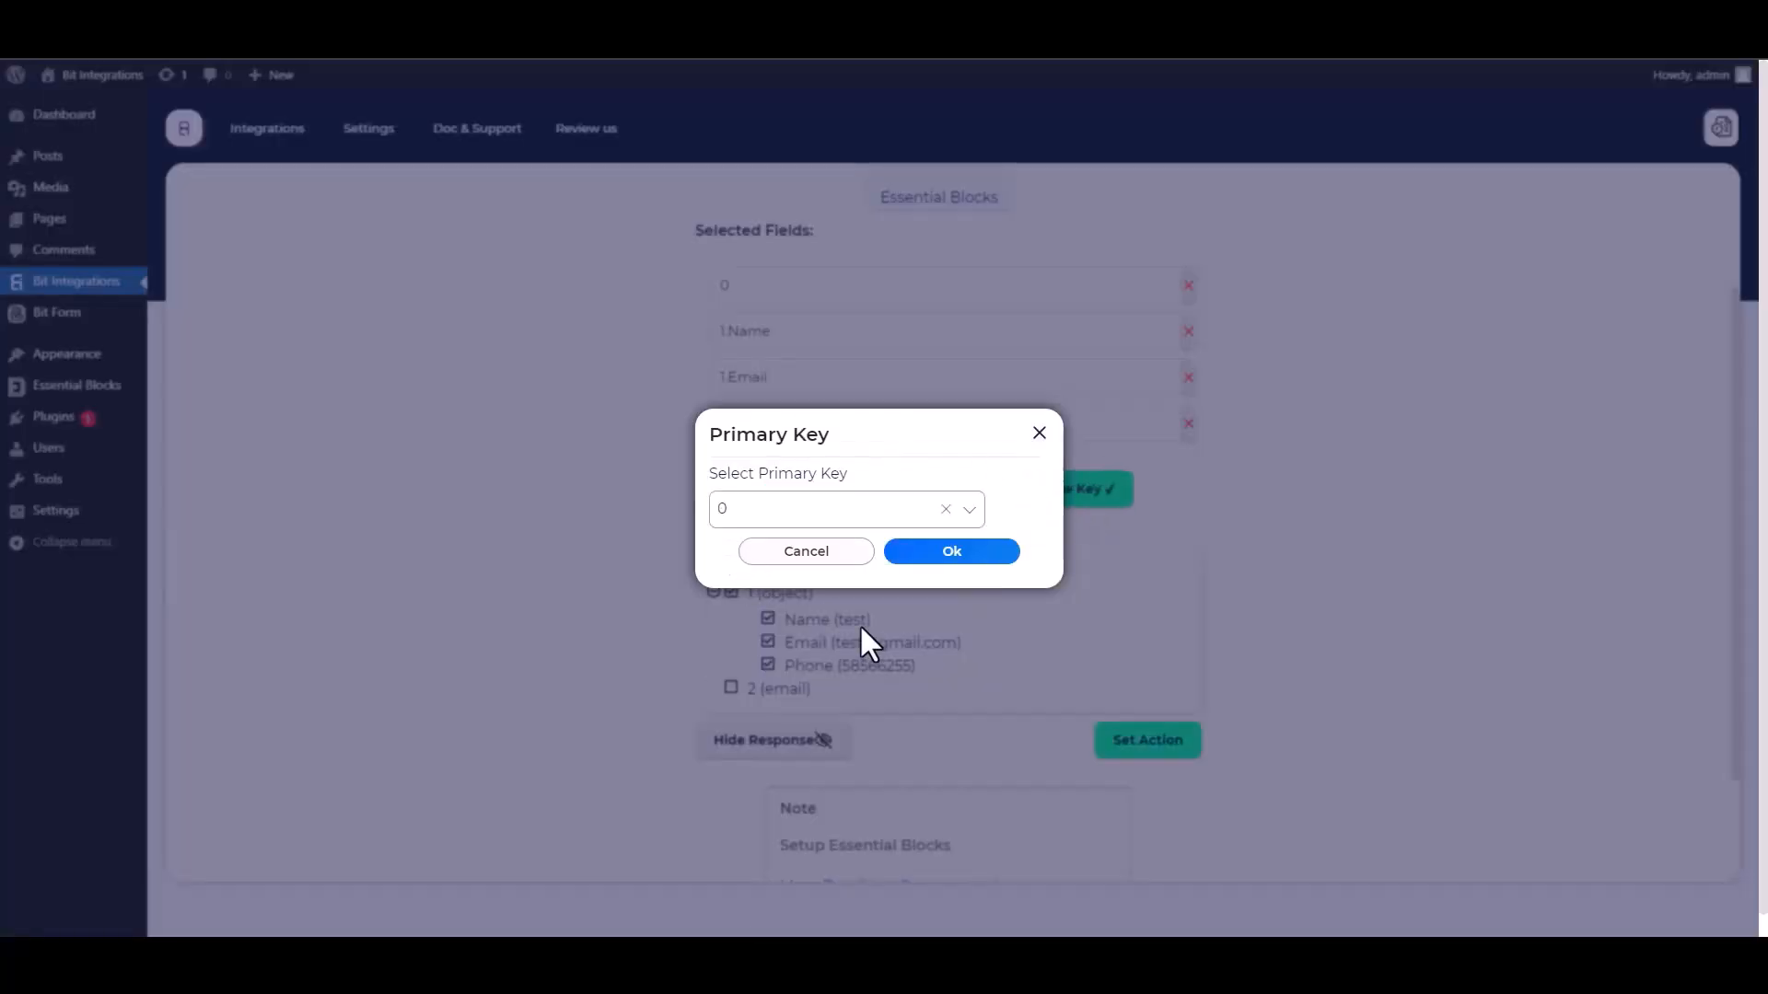
{"action": "left_click", "coordinate": [948, 551]}
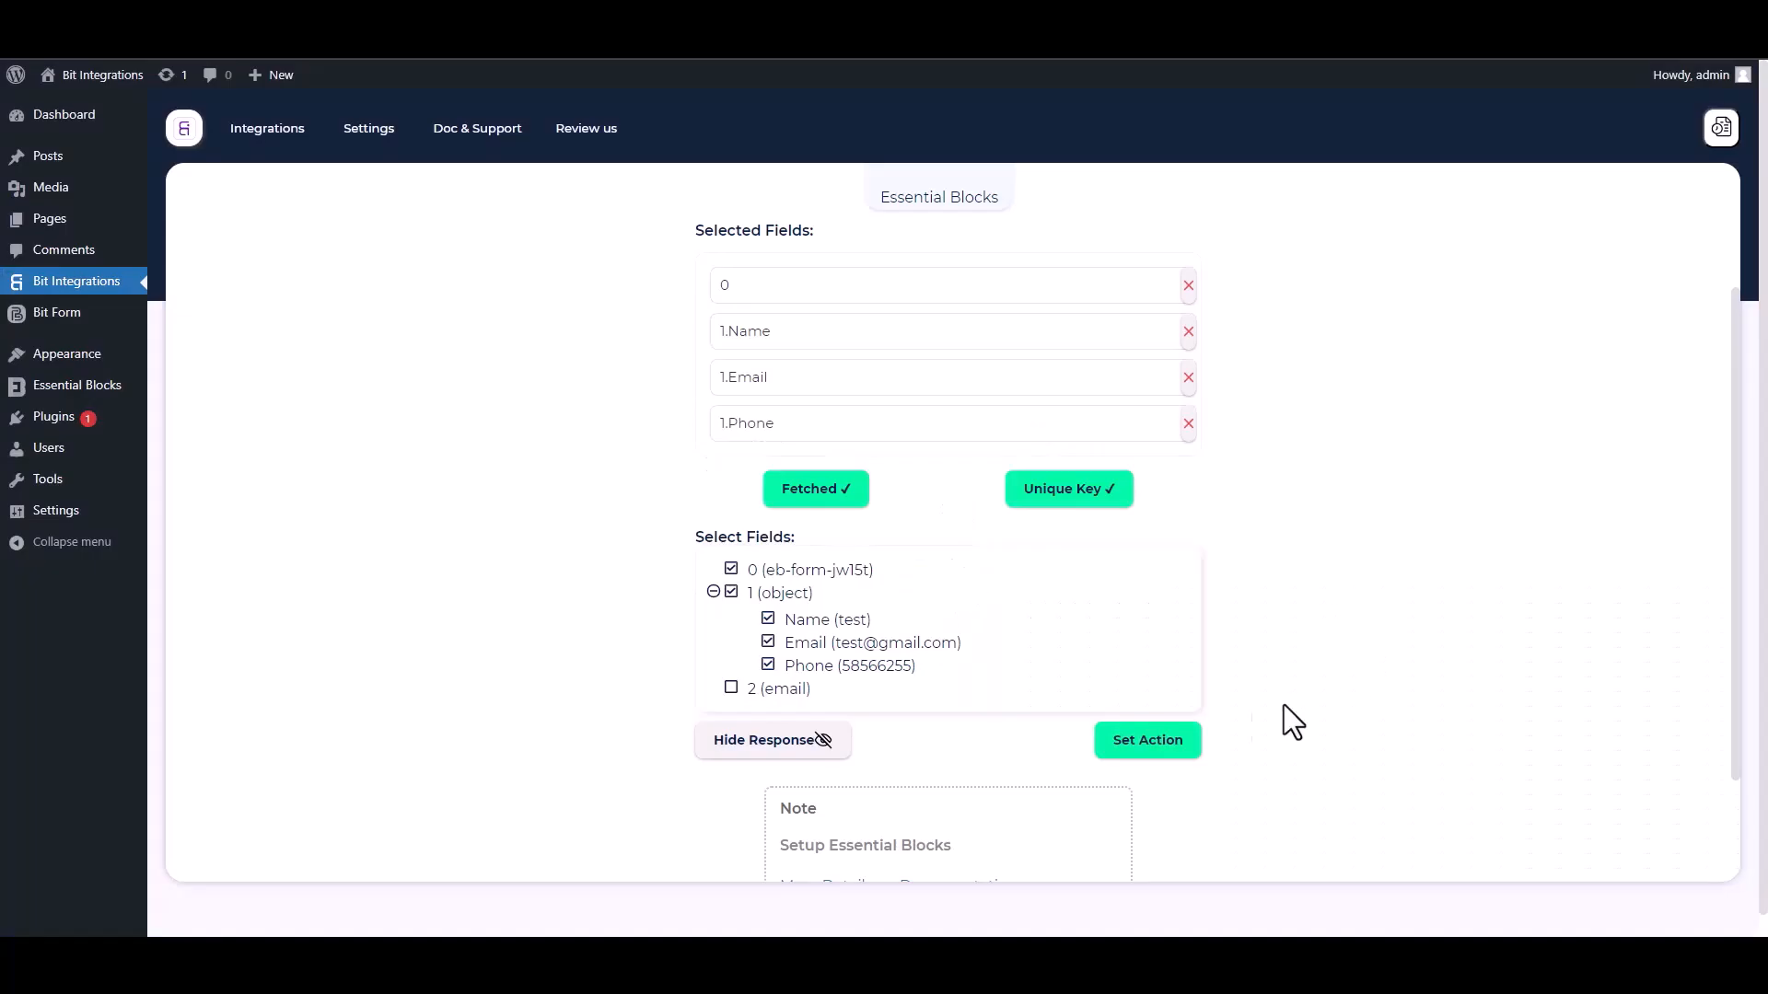
Search actions for 'act' and choose ActiveCampaign as the action.
{"action": "left_click", "coordinate": [1193, 744]}
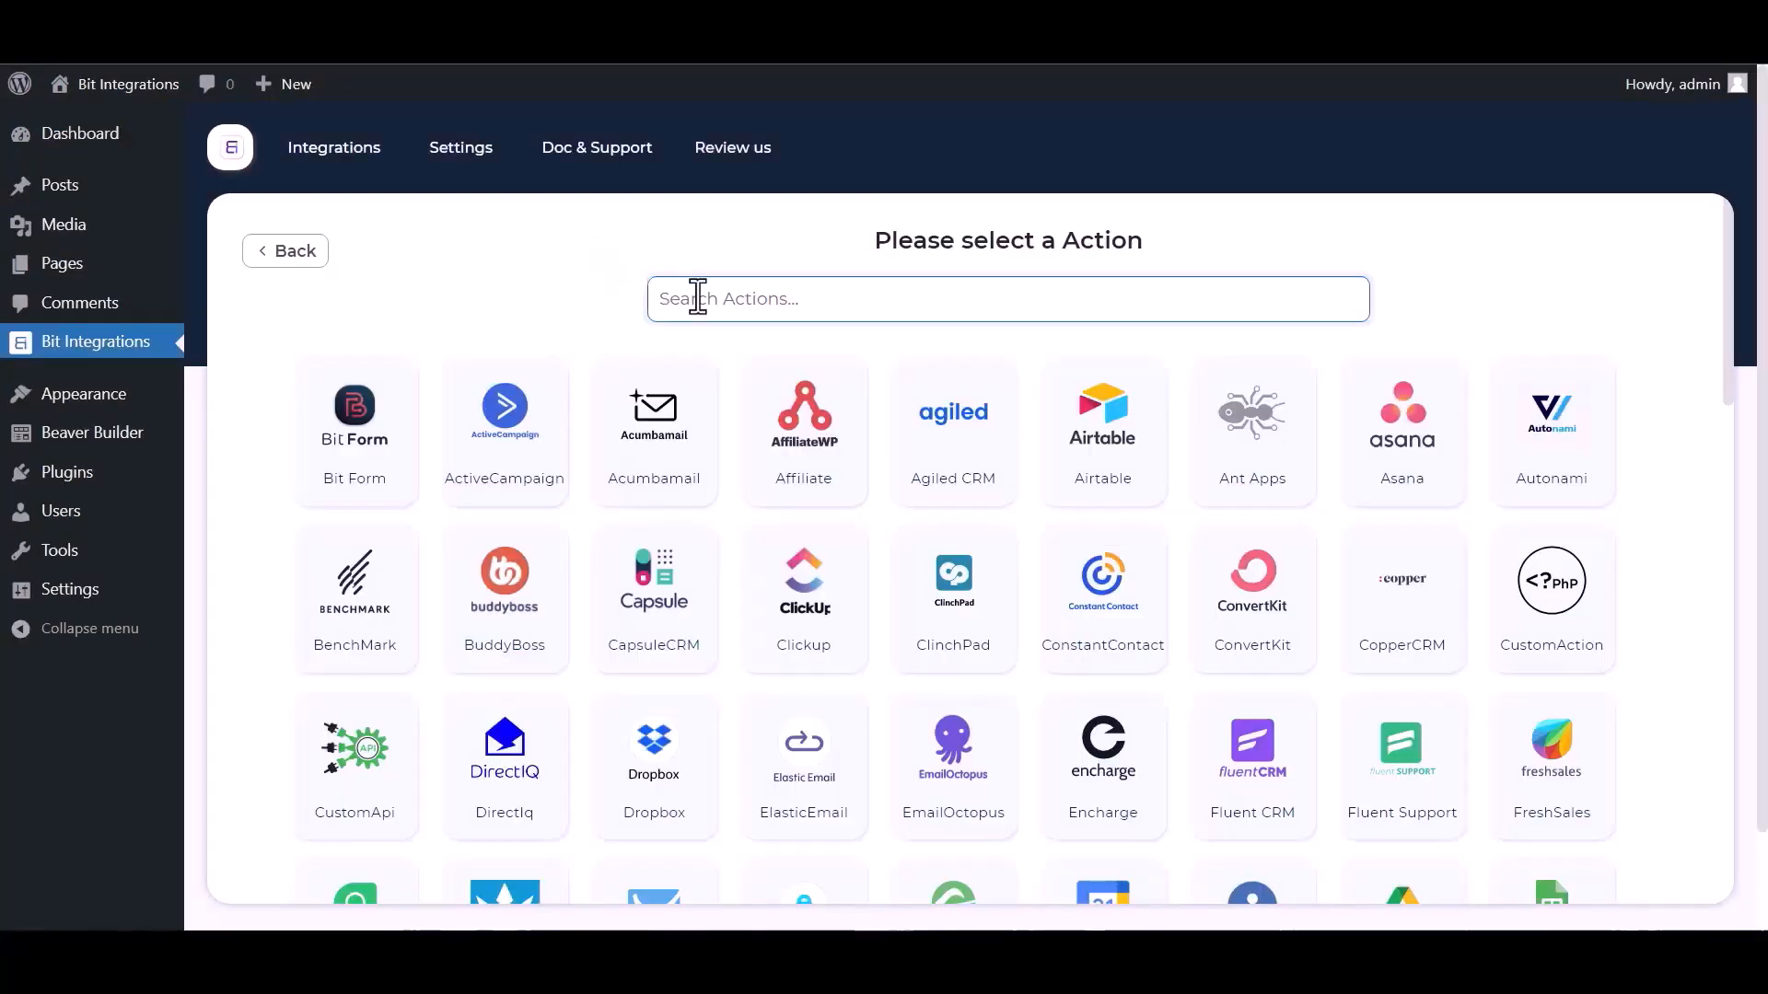
{"action": "type", "text": "act"}
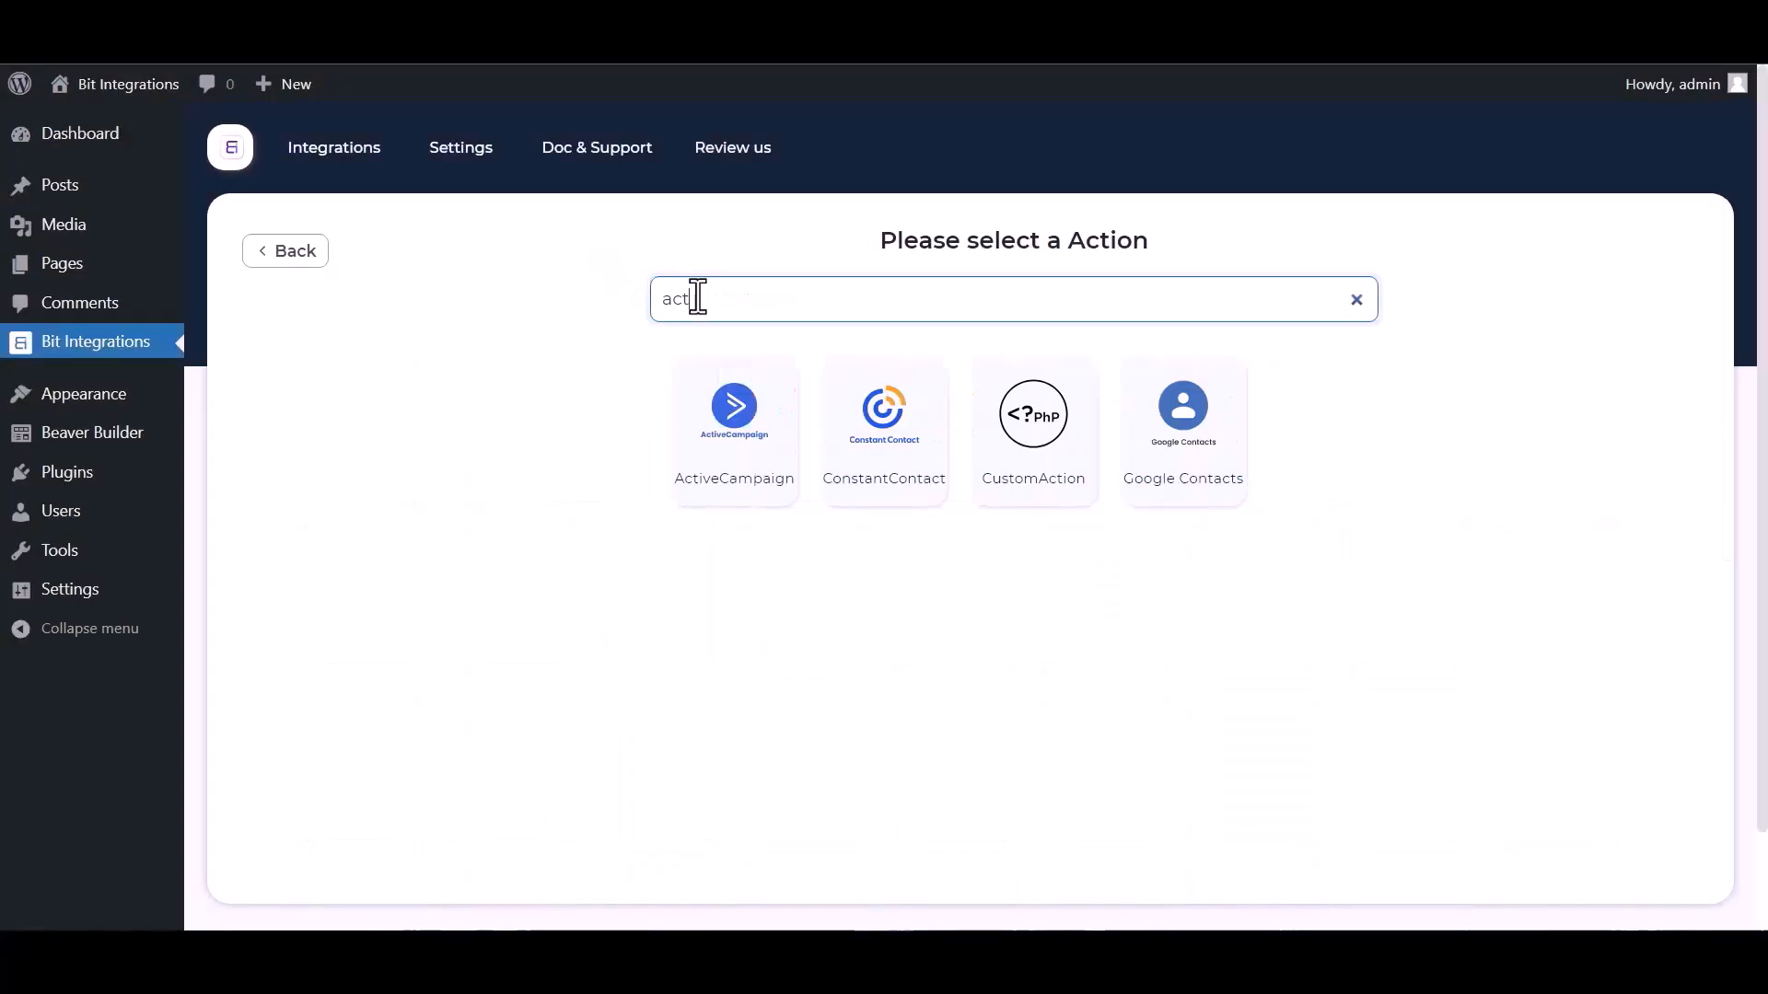
{"action": "left_click", "coordinate": [710, 474]}
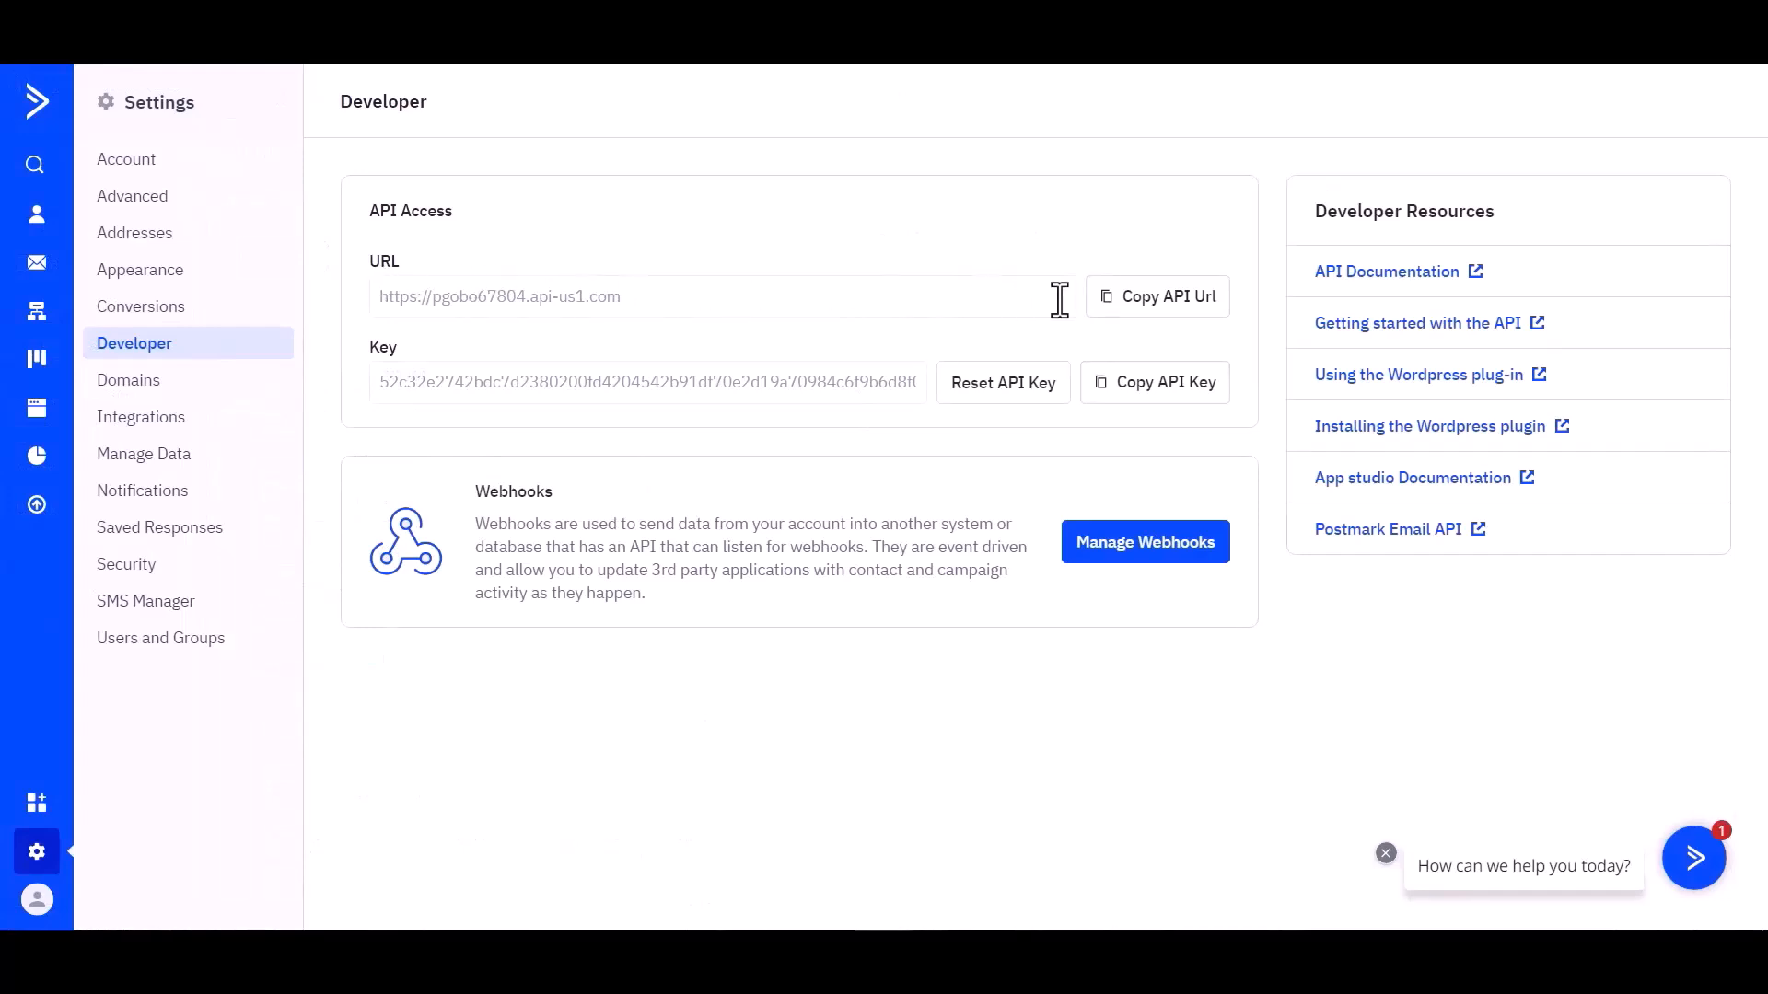
Copy the ActiveCampaign API URL and return to the Bit Integrations connection form.
{"action": "left_click", "coordinate": [1164, 307]}
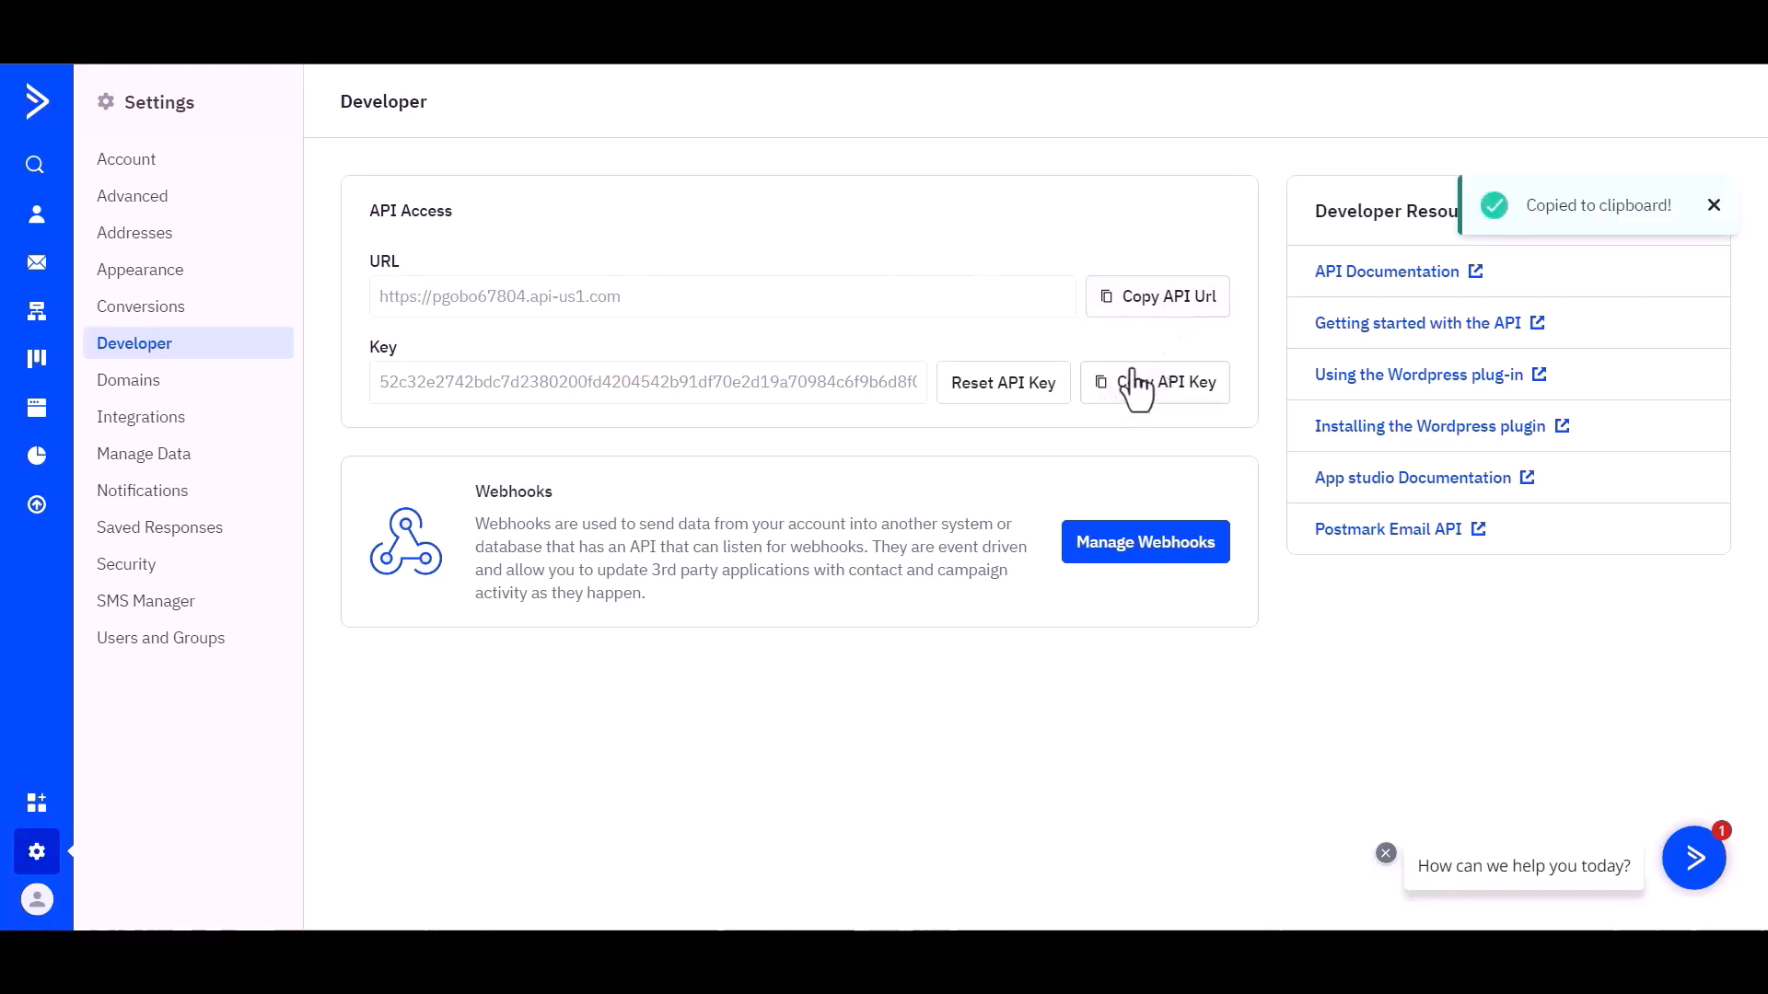
{"action": "left_click", "coordinate": [599, 19]}
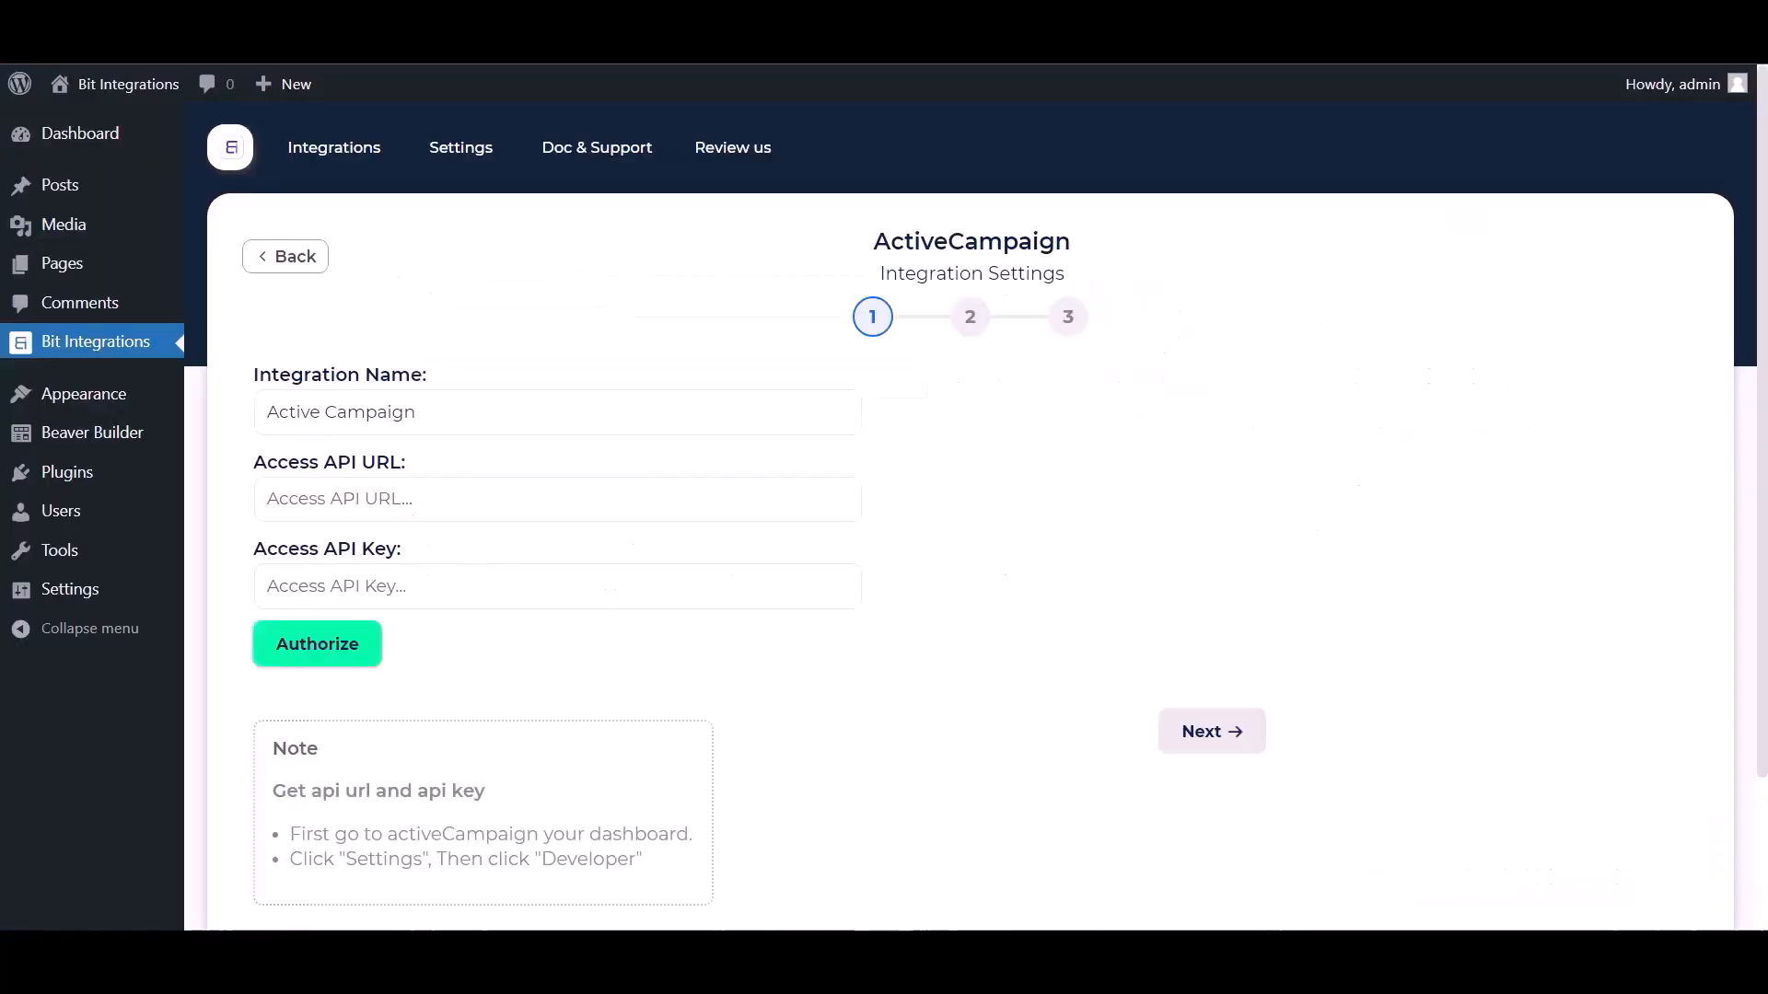
Paste the ActiveCampaign API URL and API key into the form and authorize the connection.
{"action": "left_click", "coordinate": [391, 498]}
{"action": "key", "text": "ctrl+v"}
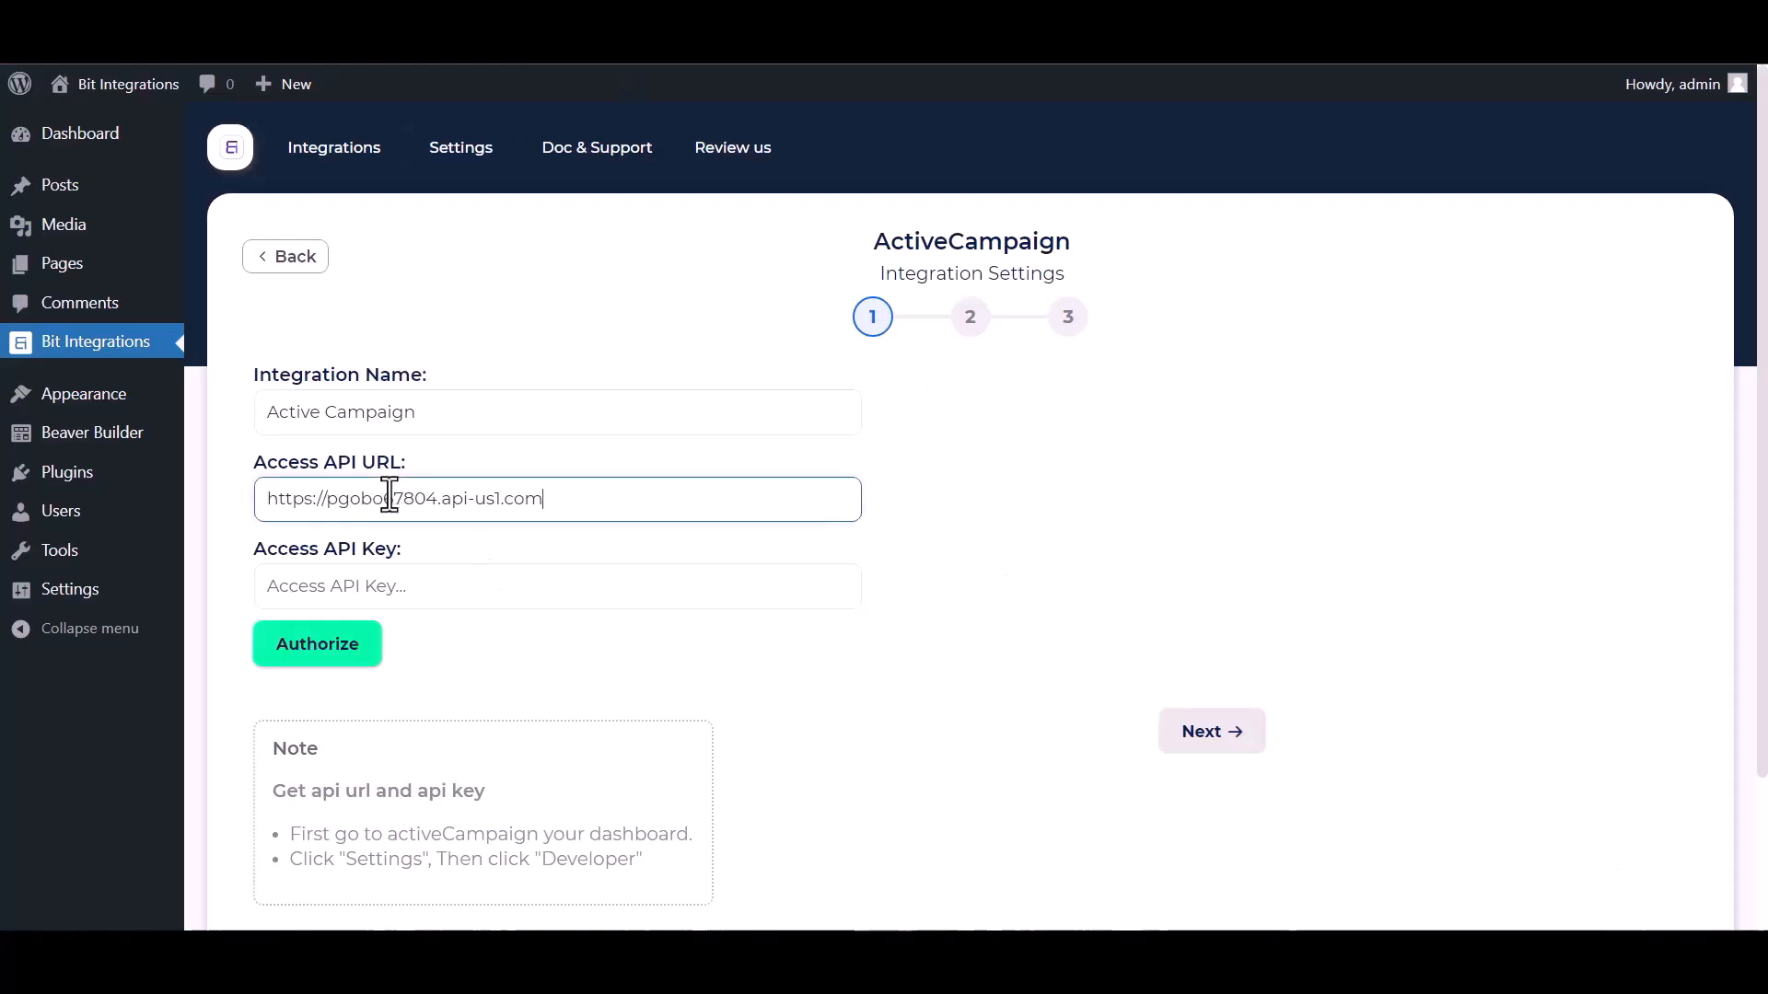
{"action": "key", "text": "ctrl+Tab"}
{"action": "left_click", "coordinate": [1165, 385]}
{"action": "key", "text": "ctrl+Tab"}
{"action": "left_click", "coordinate": [390, 586]}
{"action": "key", "text": "ctrl+v"}
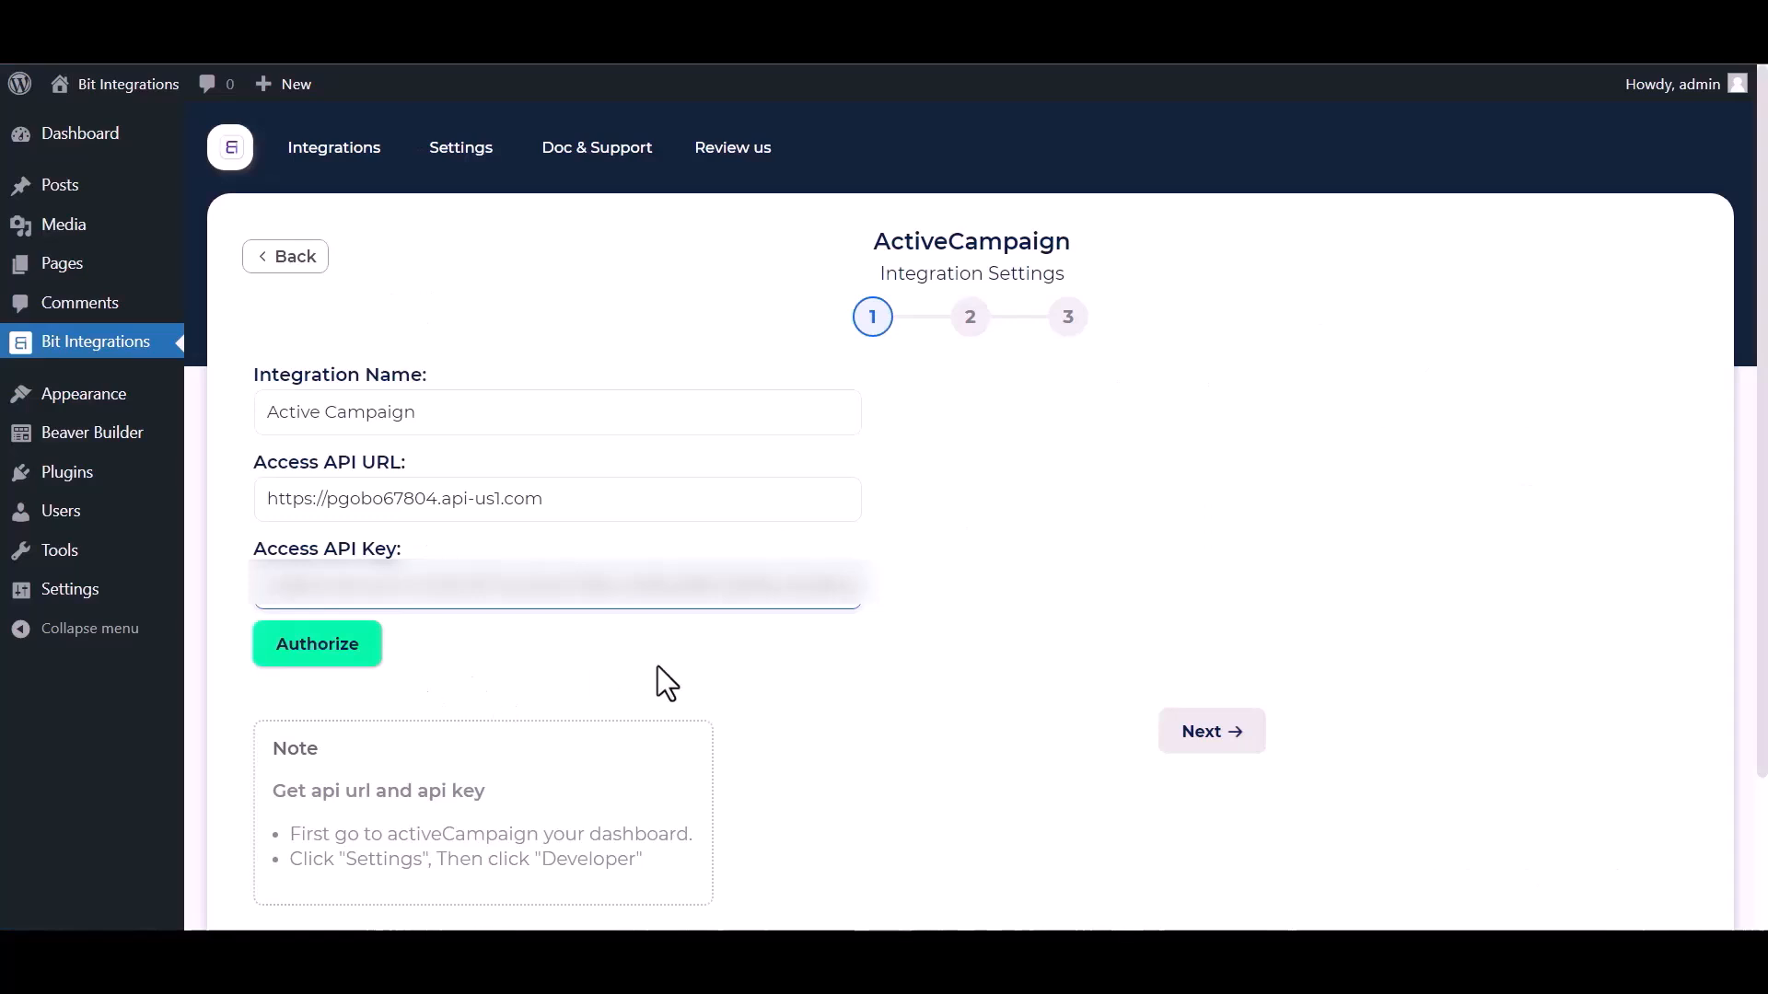
{"action": "scroll", "coordinate": [651, 682], "scroll_direction": "down", "scroll_amount": 1}
{"action": "left_click", "coordinate": [317, 539]}
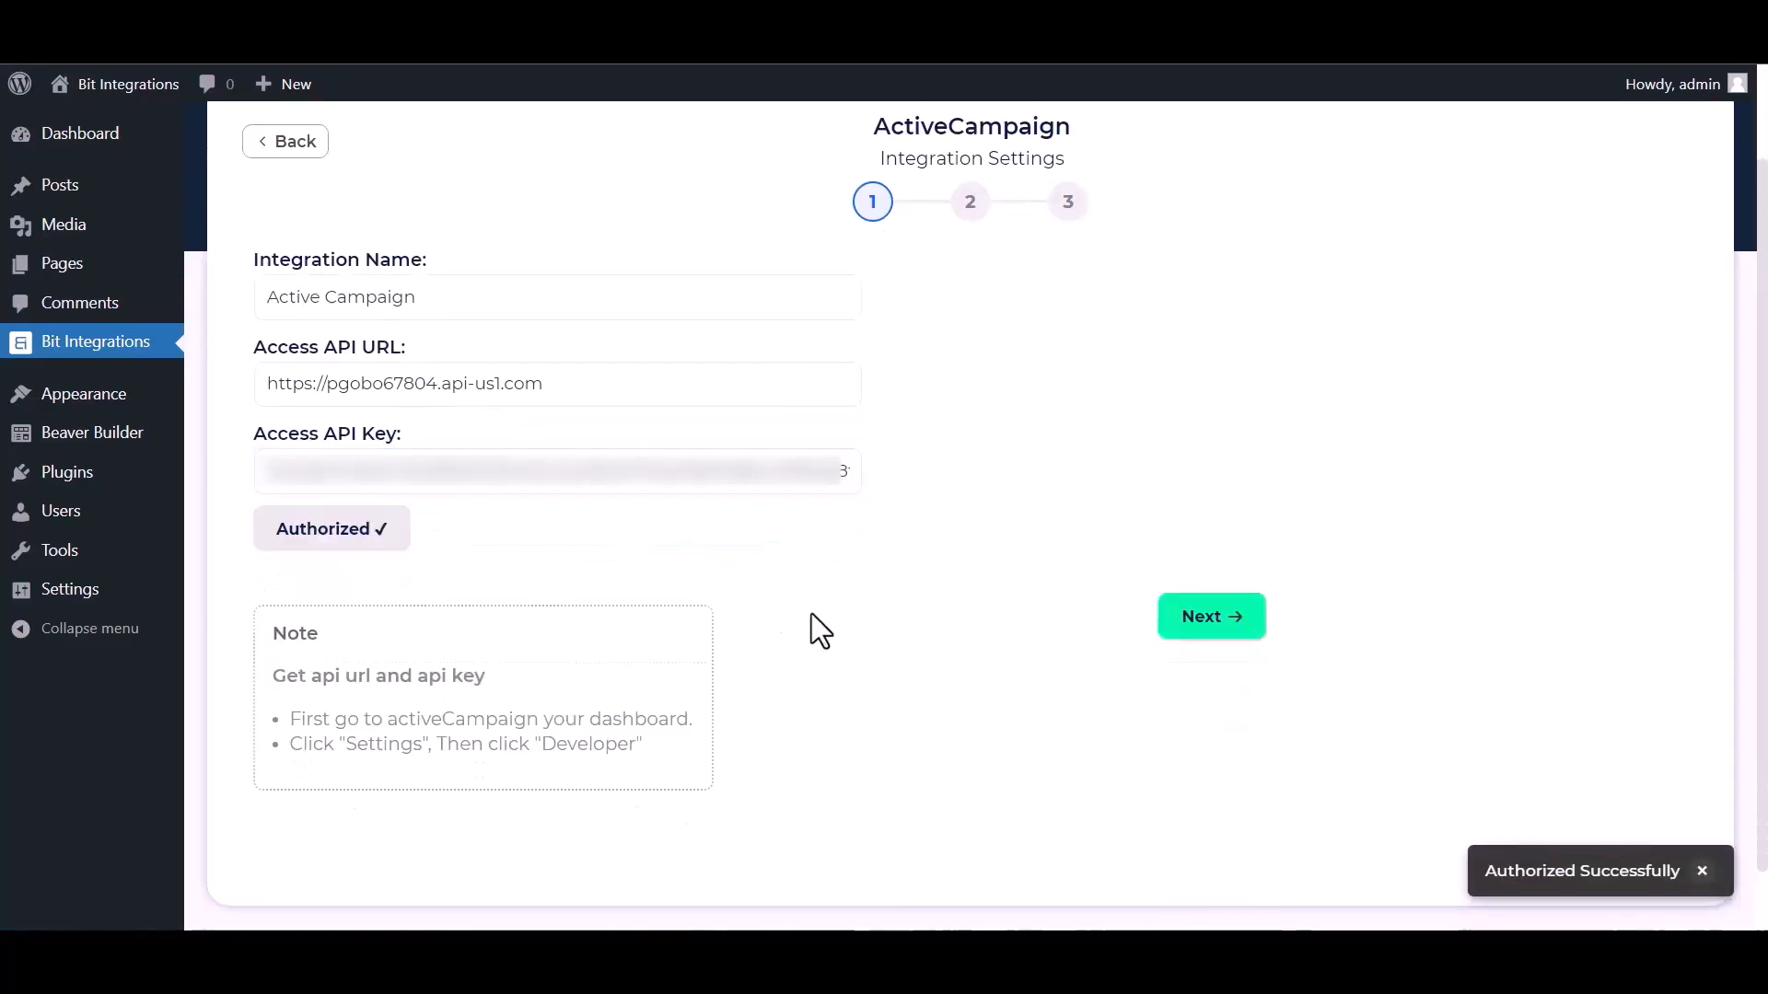
{"action": "left_click", "coordinate": [1197, 622]}
Choose the Bit Integrations list and add tags Tag1, Tag2, Tag3 and Tag4.
{"action": "left_click", "coordinate": [814, 302]}
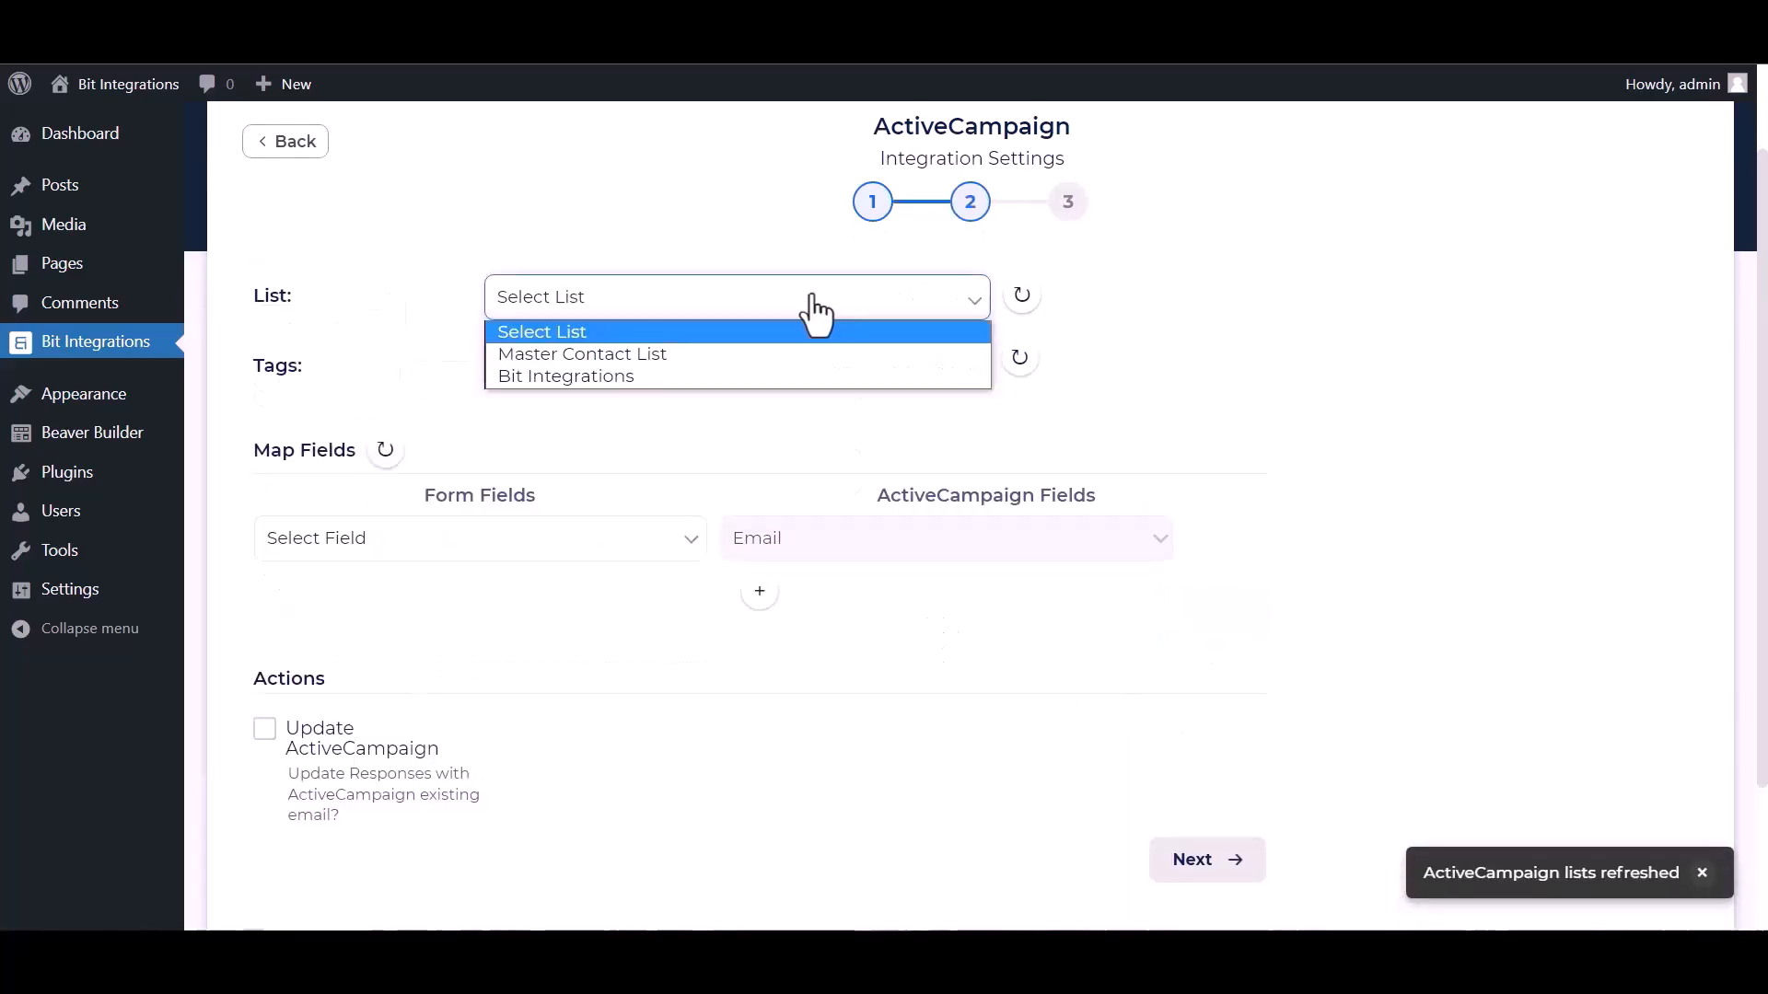
{"action": "left_click", "coordinate": [564, 382]}
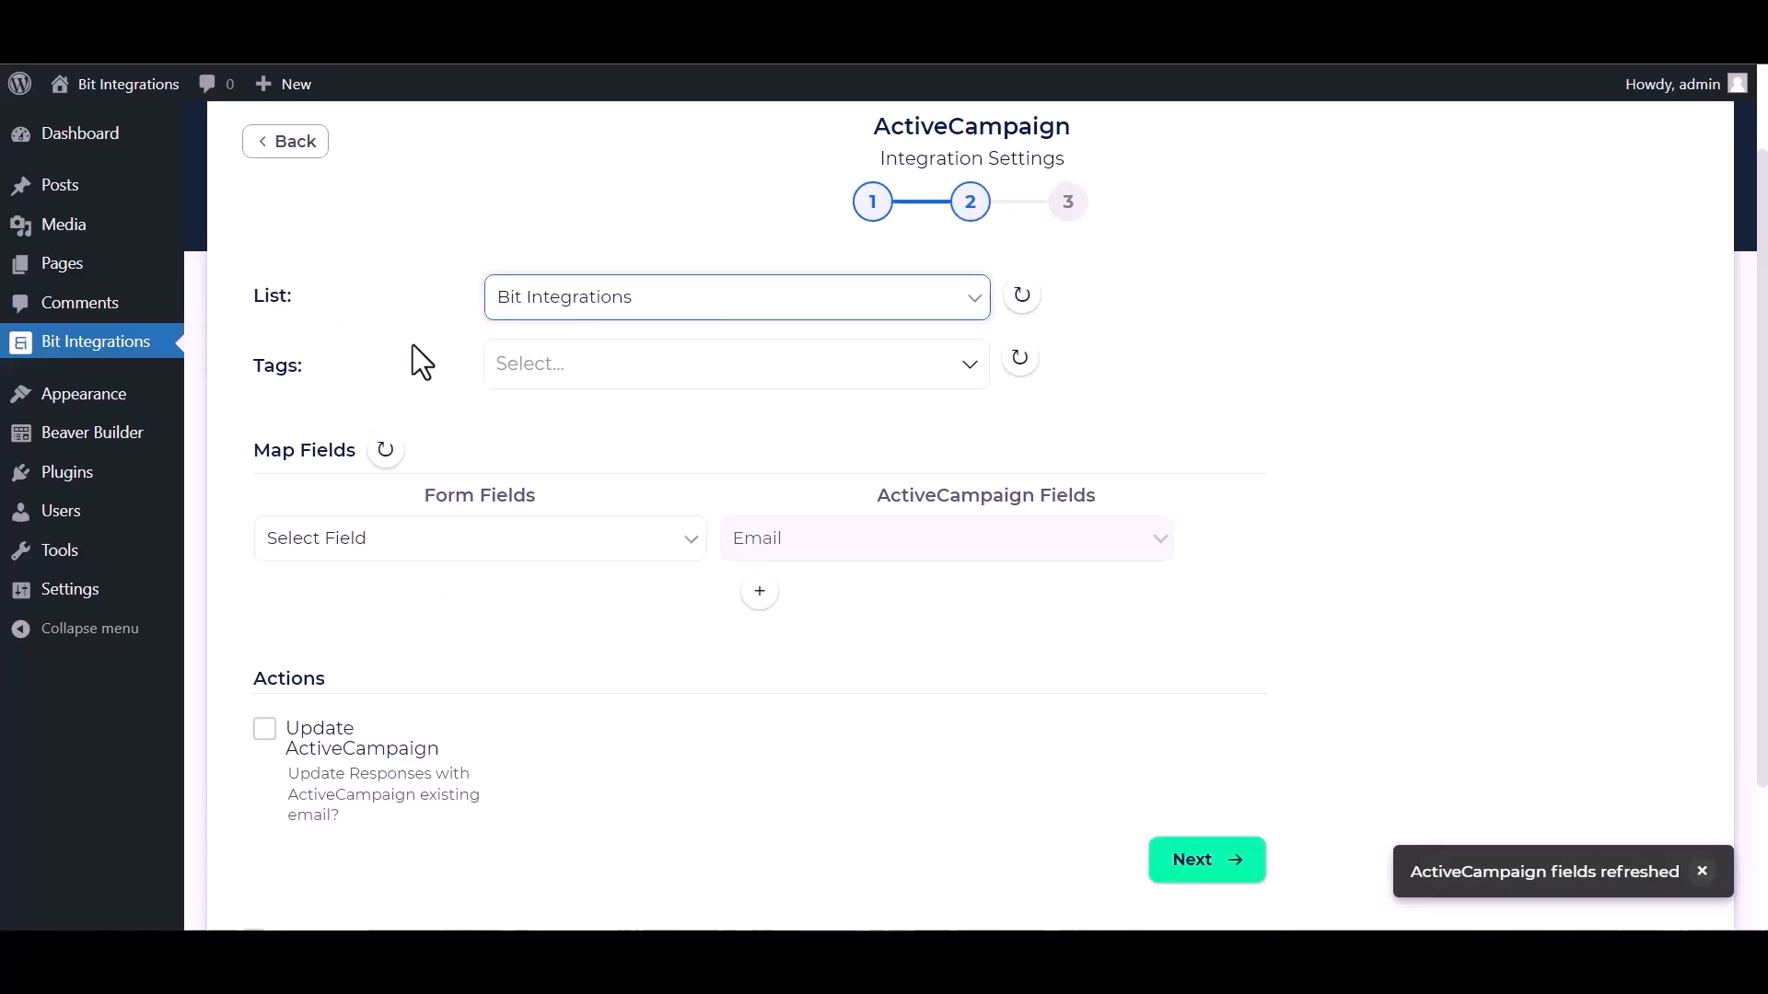
{"action": "left_click", "coordinate": [615, 365]}
{"action": "left_click", "coordinate": [550, 422]}
{"action": "left_click", "coordinate": [545, 461]}
{"action": "left_click", "coordinate": [545, 514]}
{"action": "left_click", "coordinate": [538, 552]}
{"action": "left_click", "coordinate": [1145, 416]}
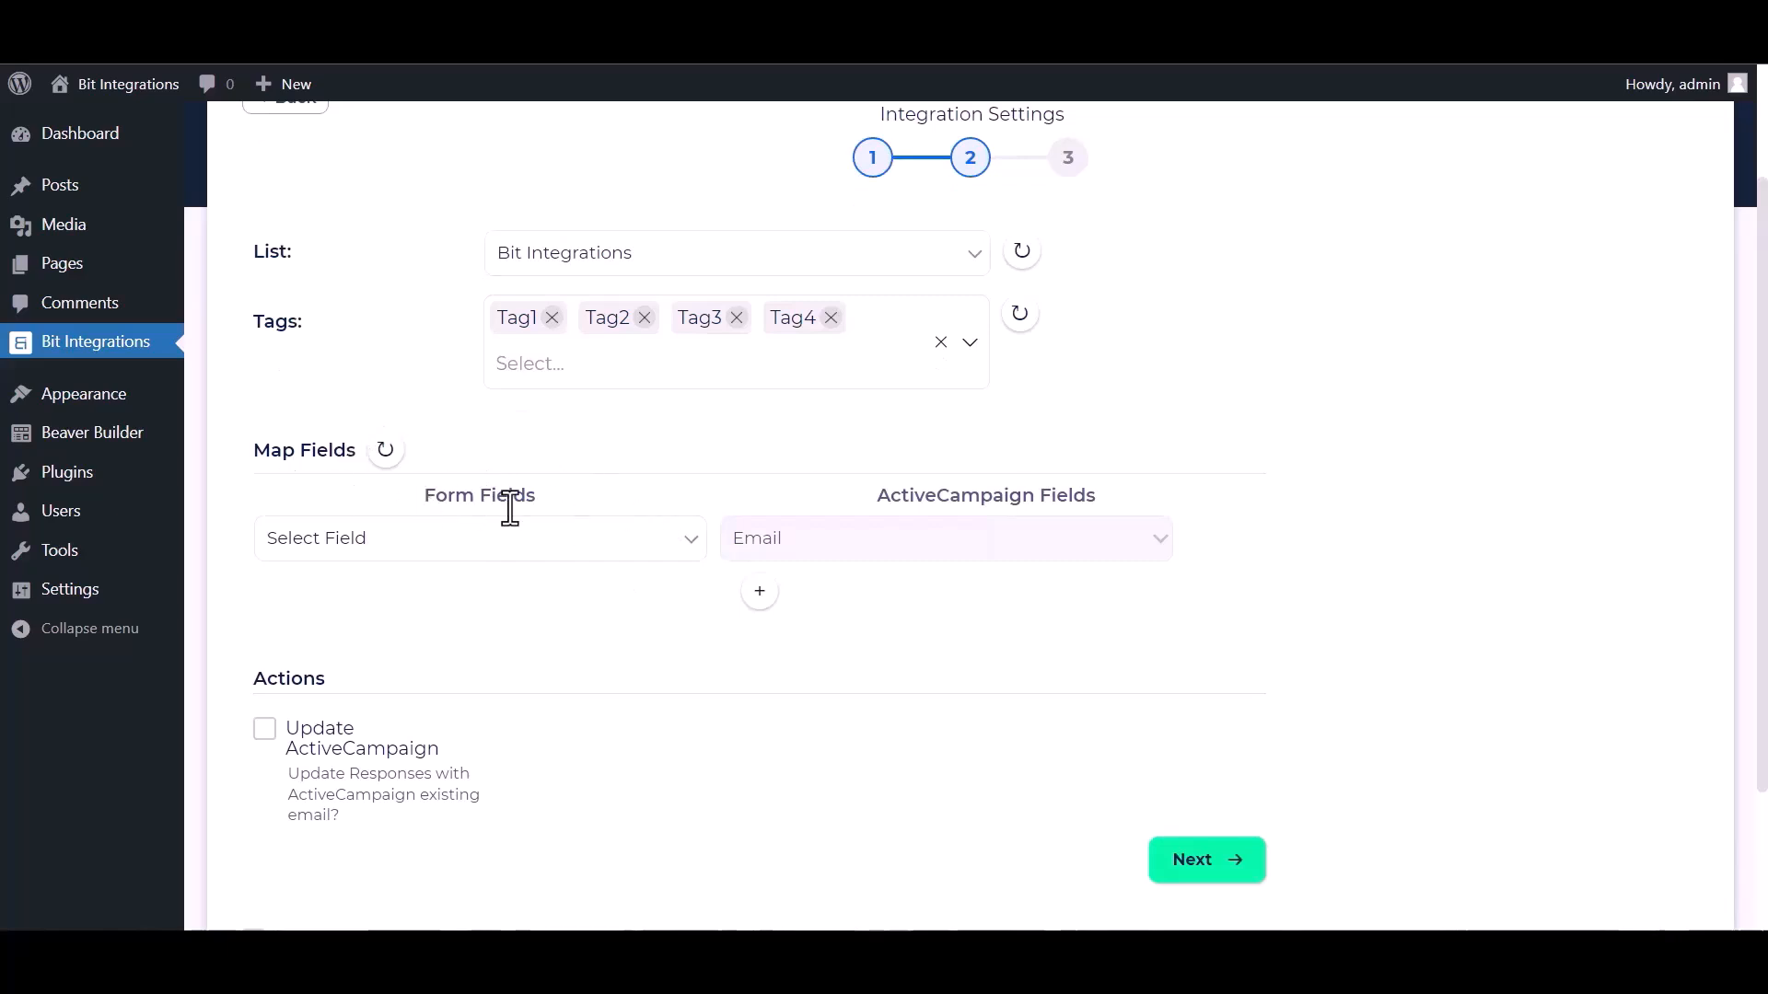
Map the form's Email to Email, Name to First Name and Phone to Phone.
{"action": "left_click", "coordinate": [531, 553]}
{"action": "left_click", "coordinate": [359, 661]}
{"action": "left_click", "coordinate": [759, 591]}
{"action": "left_click", "coordinate": [778, 600]}
{"action": "left_click", "coordinate": [778, 651]}
{"action": "left_click", "coordinate": [603, 603]}
{"action": "left_click", "coordinate": [396, 672]}
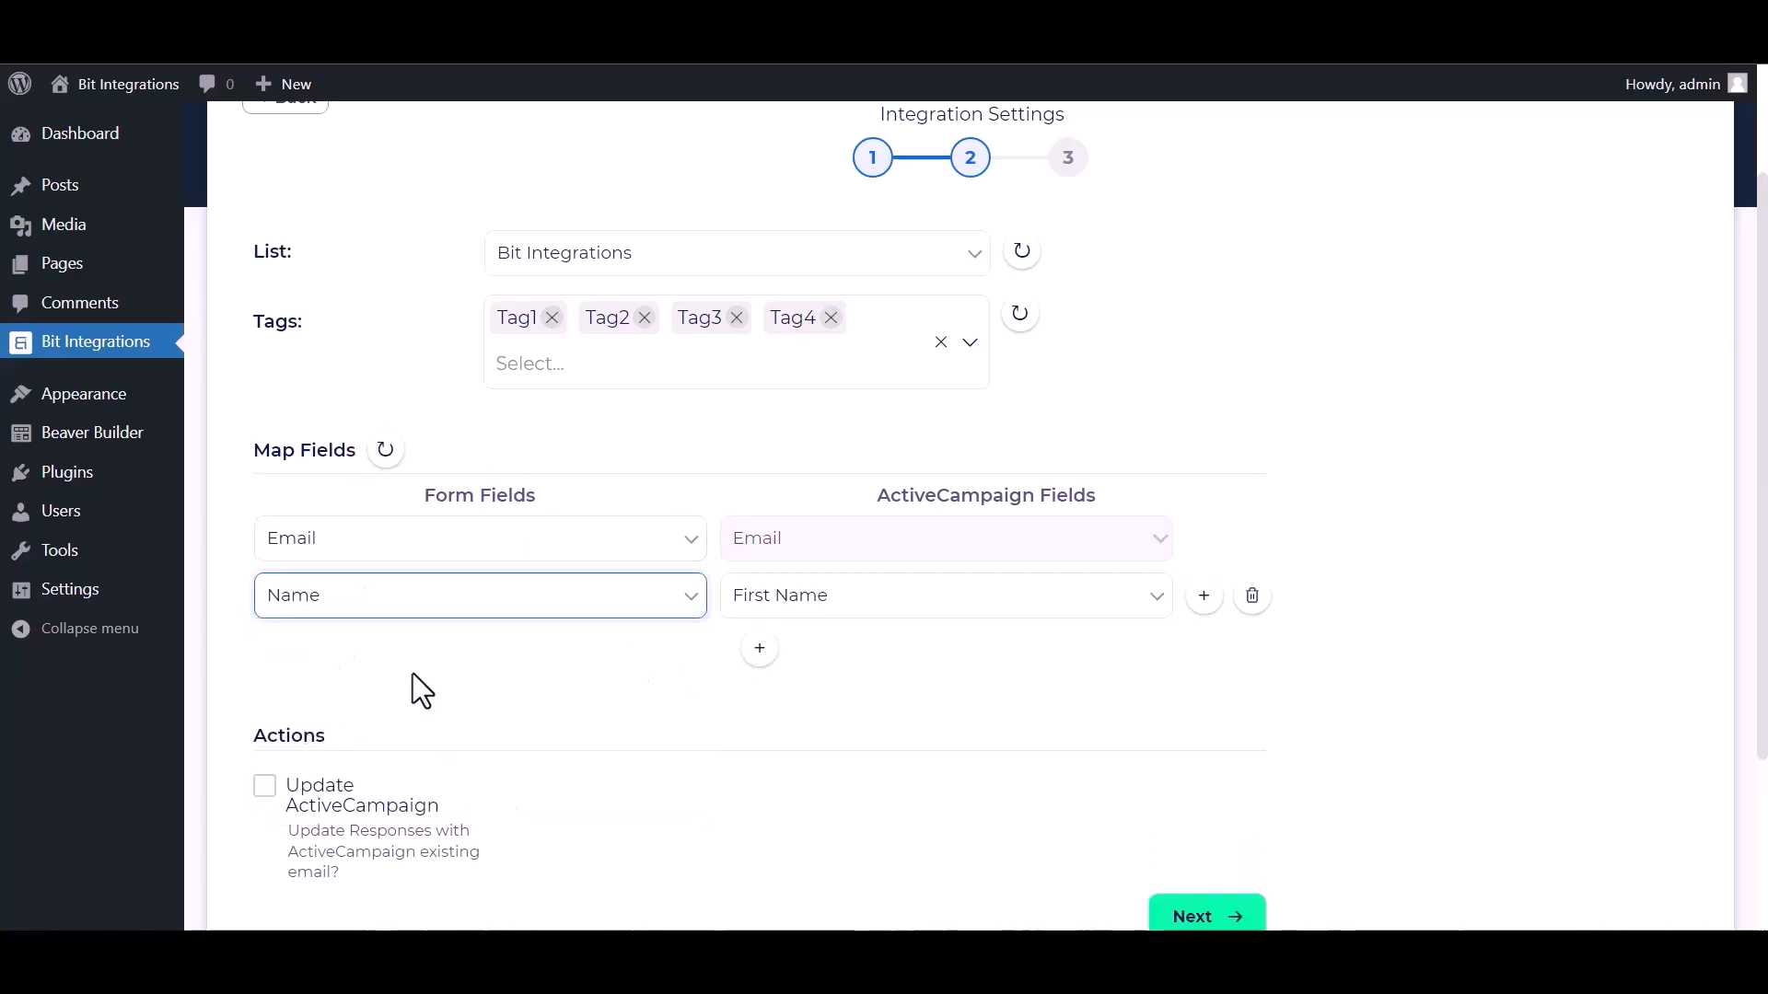
{"action": "left_click", "coordinate": [758, 643]}
{"action": "left_click", "coordinate": [778, 661]}
{"action": "left_click", "coordinate": [764, 749]}
{"action": "left_click", "coordinate": [589, 655]}
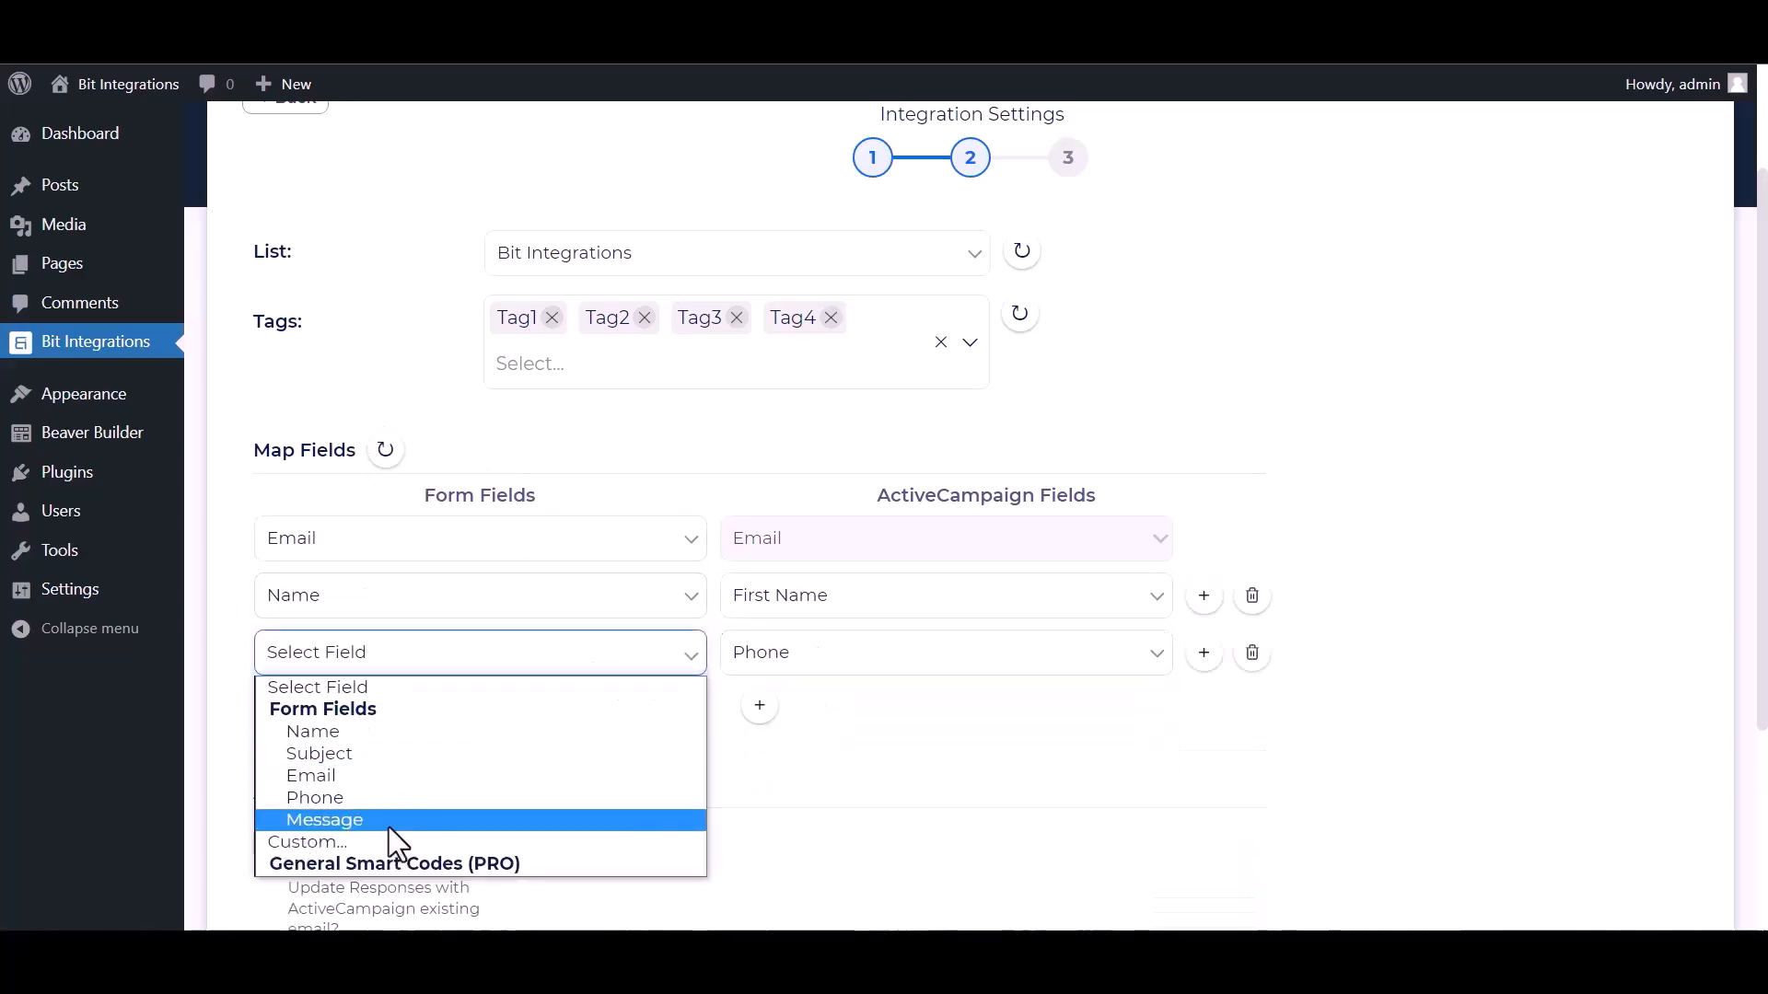
{"action": "left_click", "coordinate": [314, 799]}
Toggle updating existing contacts, leave conditional logic off, and finish the integration.
{"action": "scroll", "coordinate": [415, 690], "scroll_direction": "down", "scroll_amount": 3}
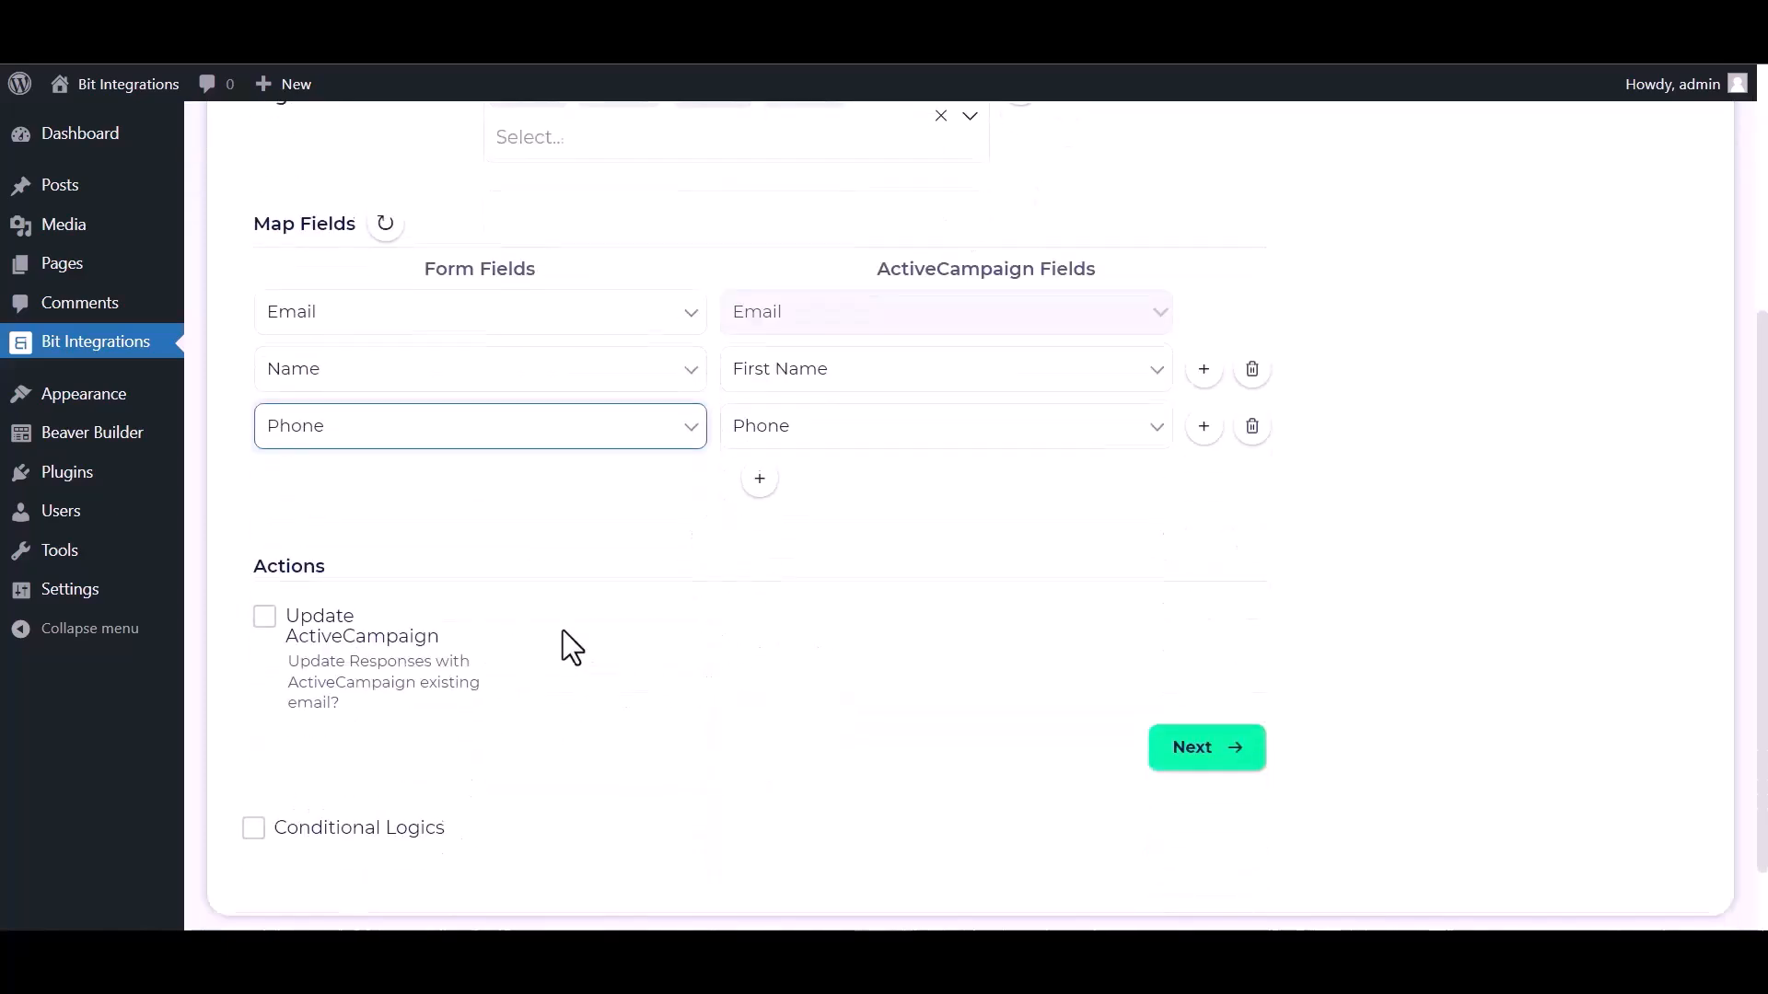
{"action": "left_click", "coordinate": [265, 615]}
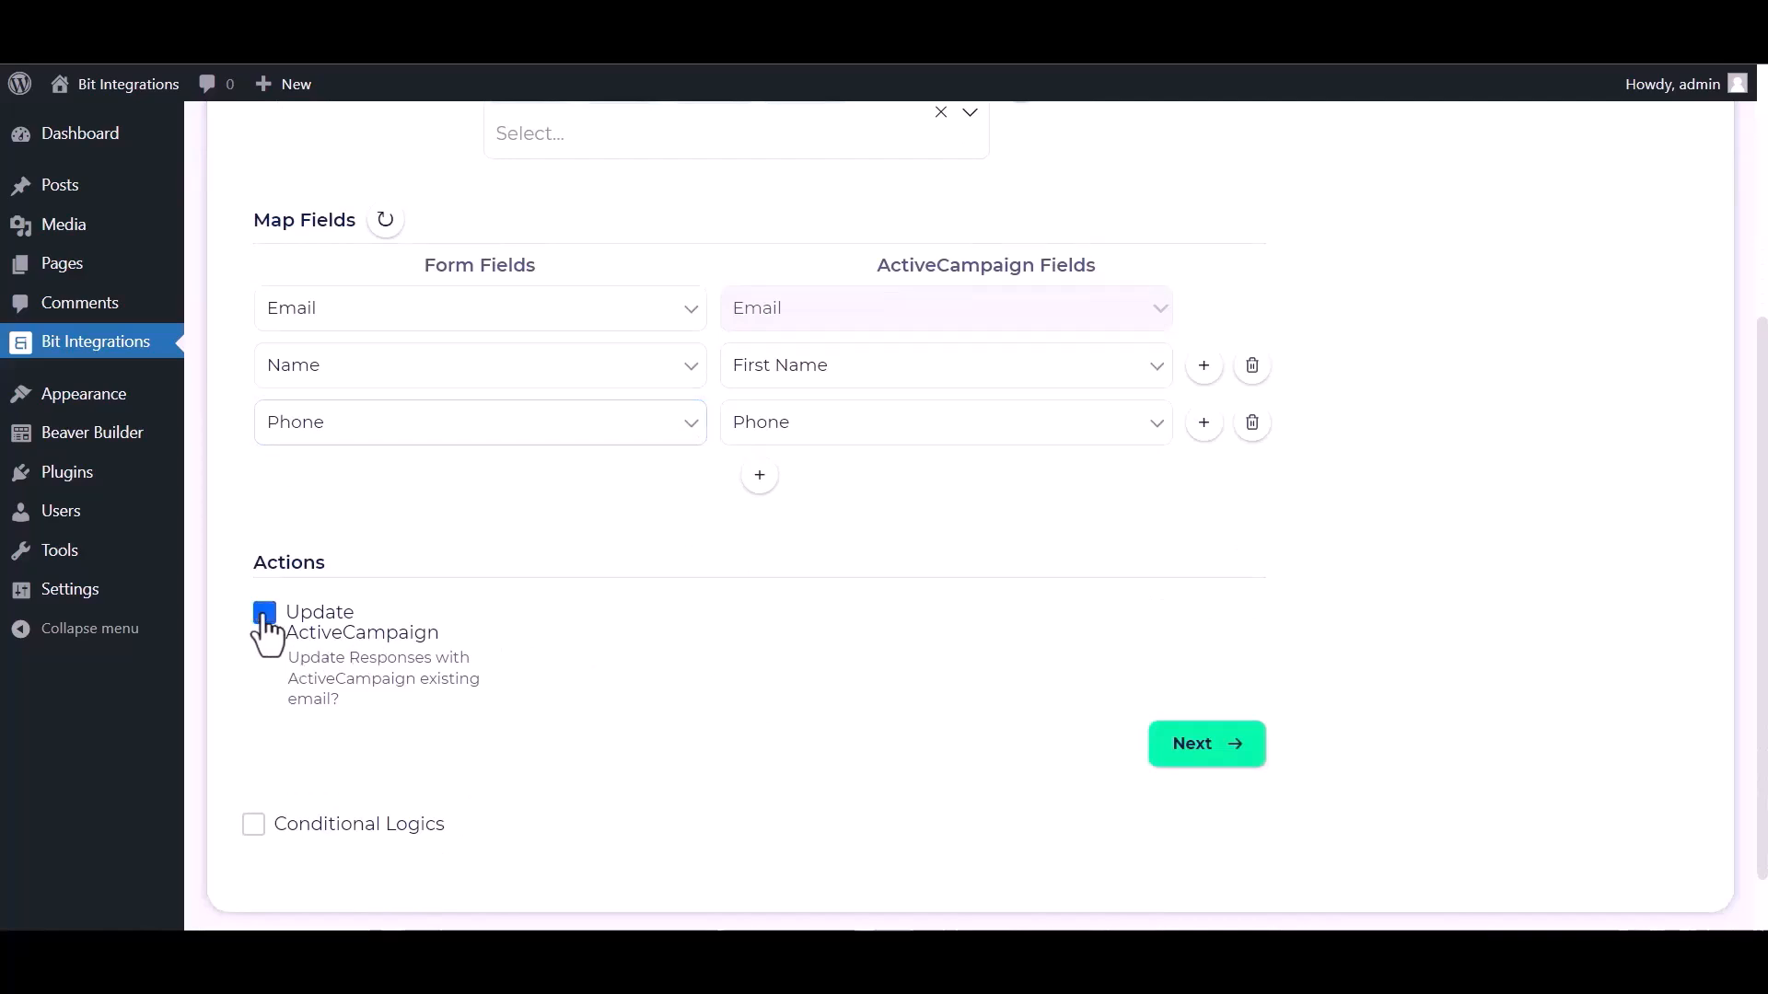
{"action": "scroll", "coordinate": [521, 635], "scroll_direction": "down", "scroll_amount": 1}
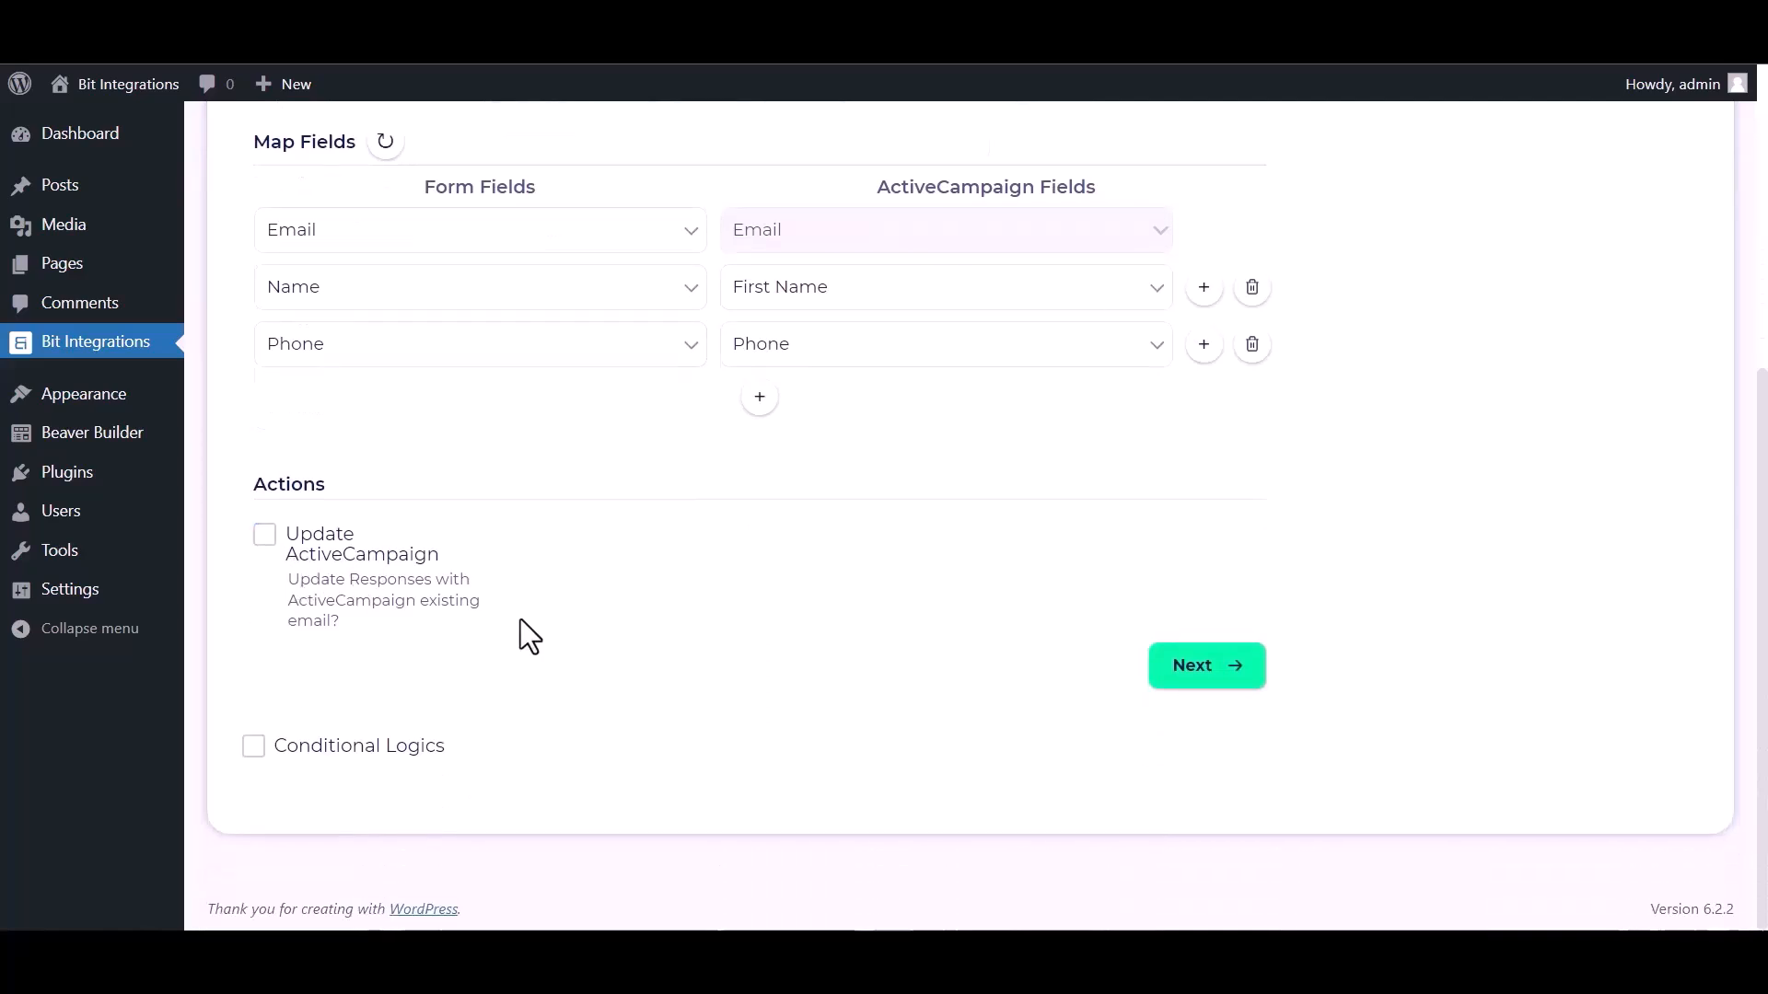
{"action": "left_click", "coordinate": [256, 748]}
{"action": "scroll", "coordinate": [663, 644], "scroll_direction": "down", "scroll_amount": 3}
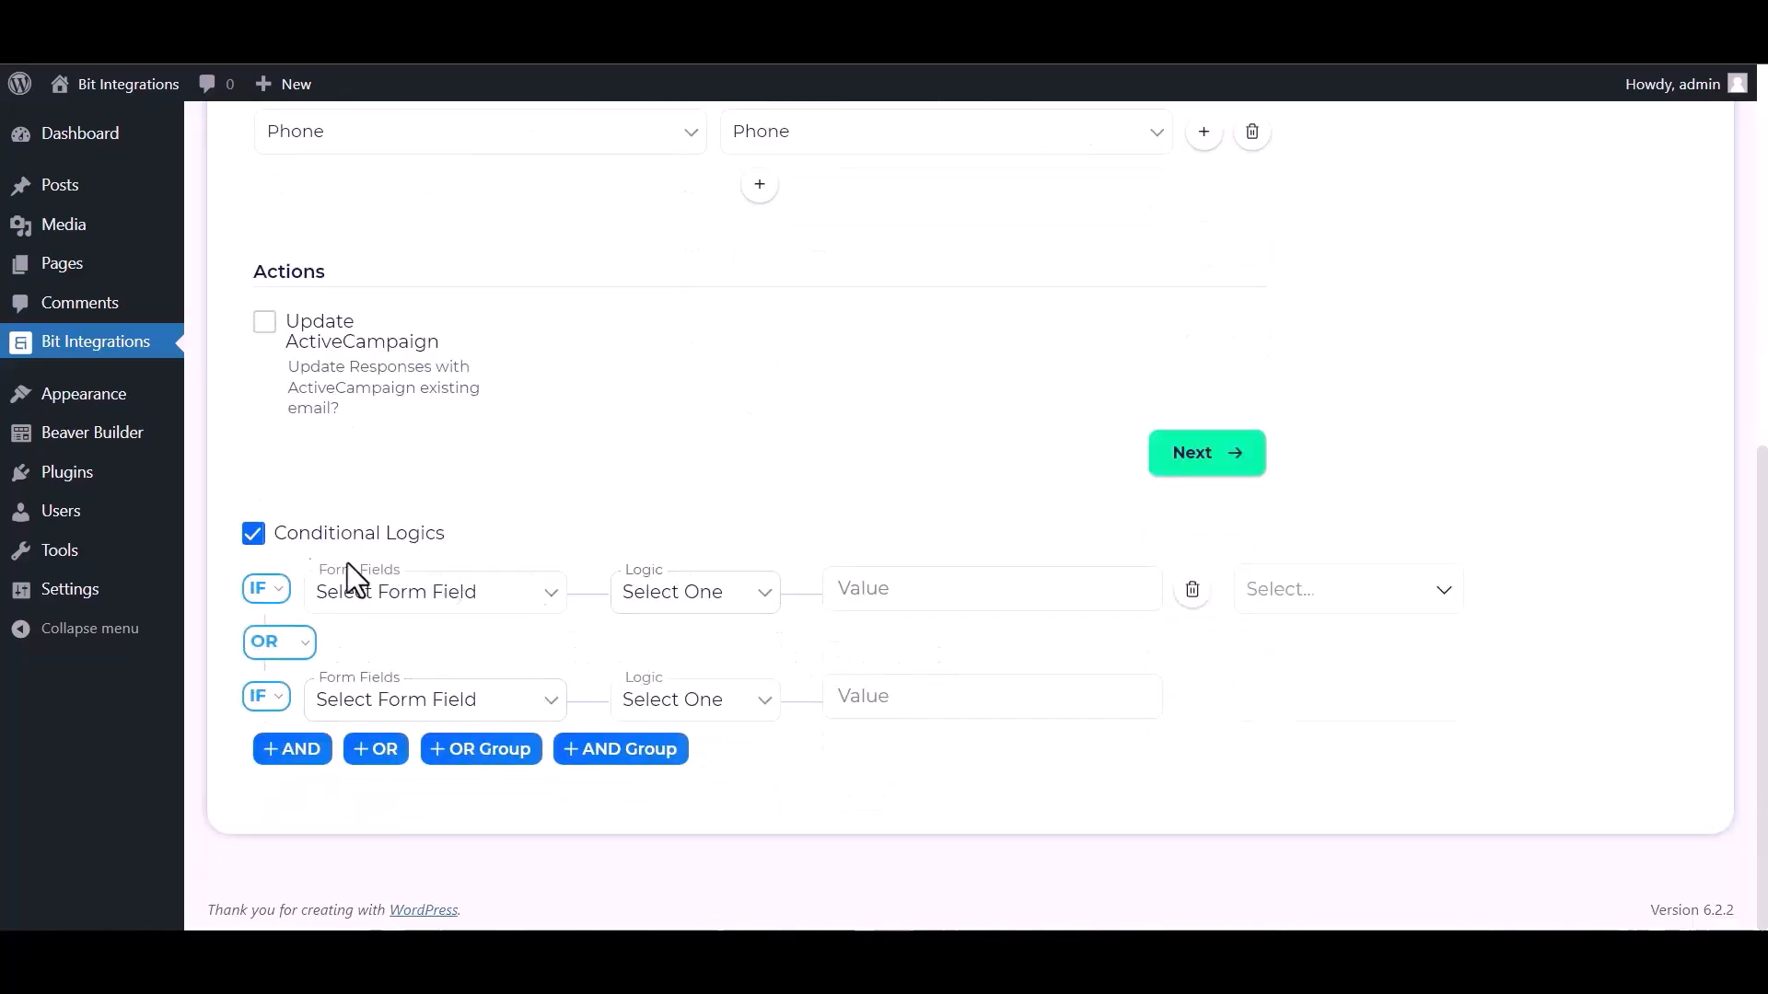
{"action": "left_click", "coordinate": [256, 536]}
{"action": "left_click", "coordinate": [1191, 710]}
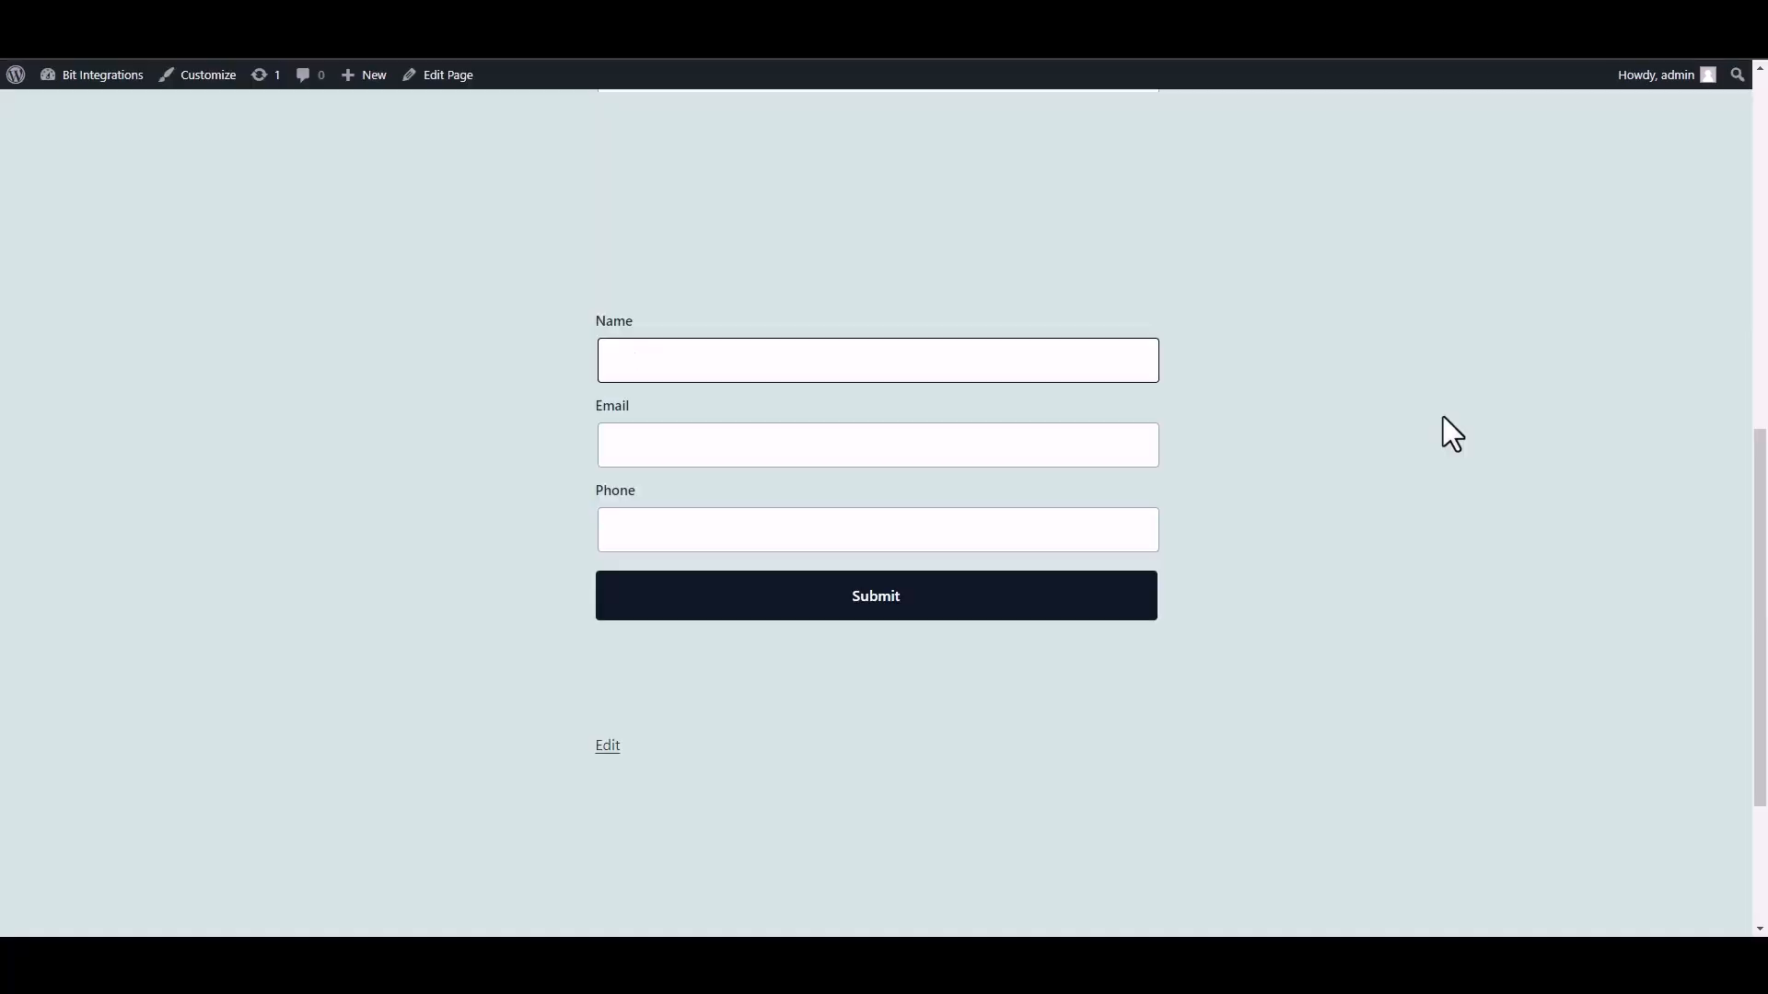
Submit a second form entry with a Bit Integrations name, support e-mail and phone number.
{"action": "type", "text": "Bit INTEGRAT"}
{"action": "key", "text": "BackSpace"}
{"action": "key", "text": "BackSpace"}
{"action": "key", "text": "BackSpace"}
{"action": "key", "text": "BackSpace"}
{"action": "type", "text": "nter"}
{"action": "type", "text": "rat"}
{"action": "type", "text": "ions"}
{"action": "left_click", "coordinate": [1017, 451]}
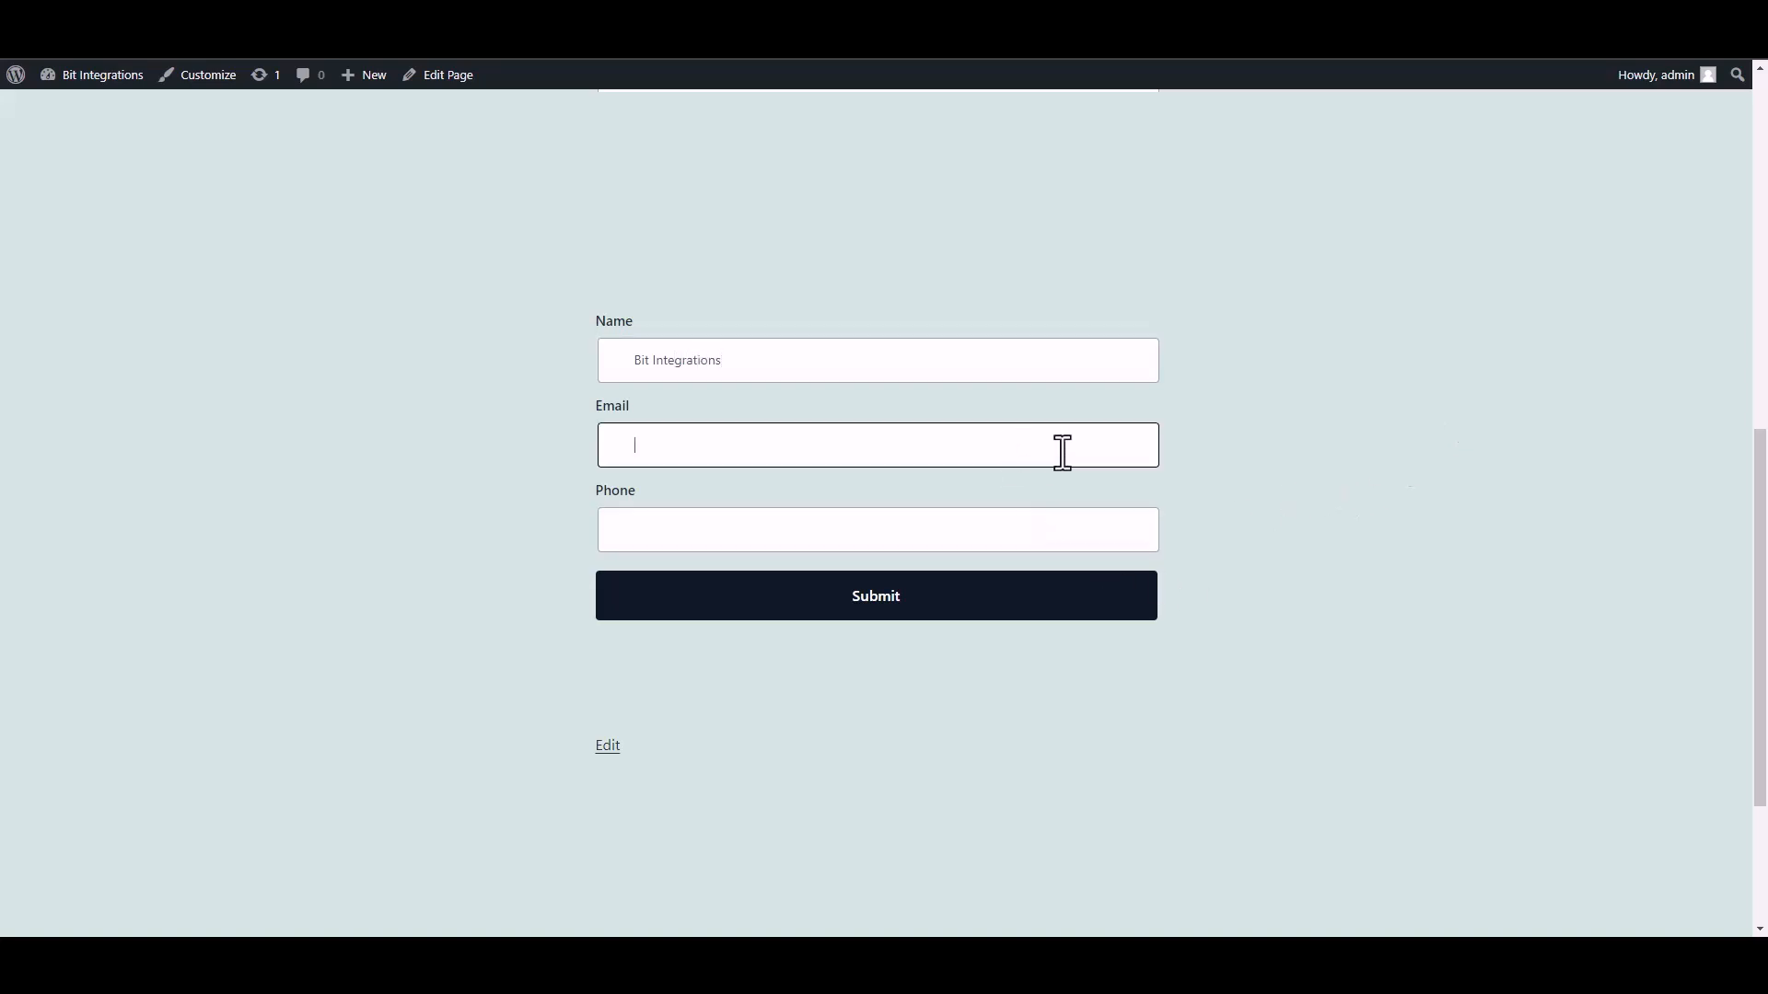
{"action": "left_click", "coordinate": [1097, 534]}
{"action": "type", "text": "444555666"}
{"action": "left_click", "coordinate": [1122, 600]}
{"action": "left_click_drag", "start_coordinate": [589, 691], "coordinate": [986, 699]}
{"action": "left_click", "coordinate": [1261, 697]}
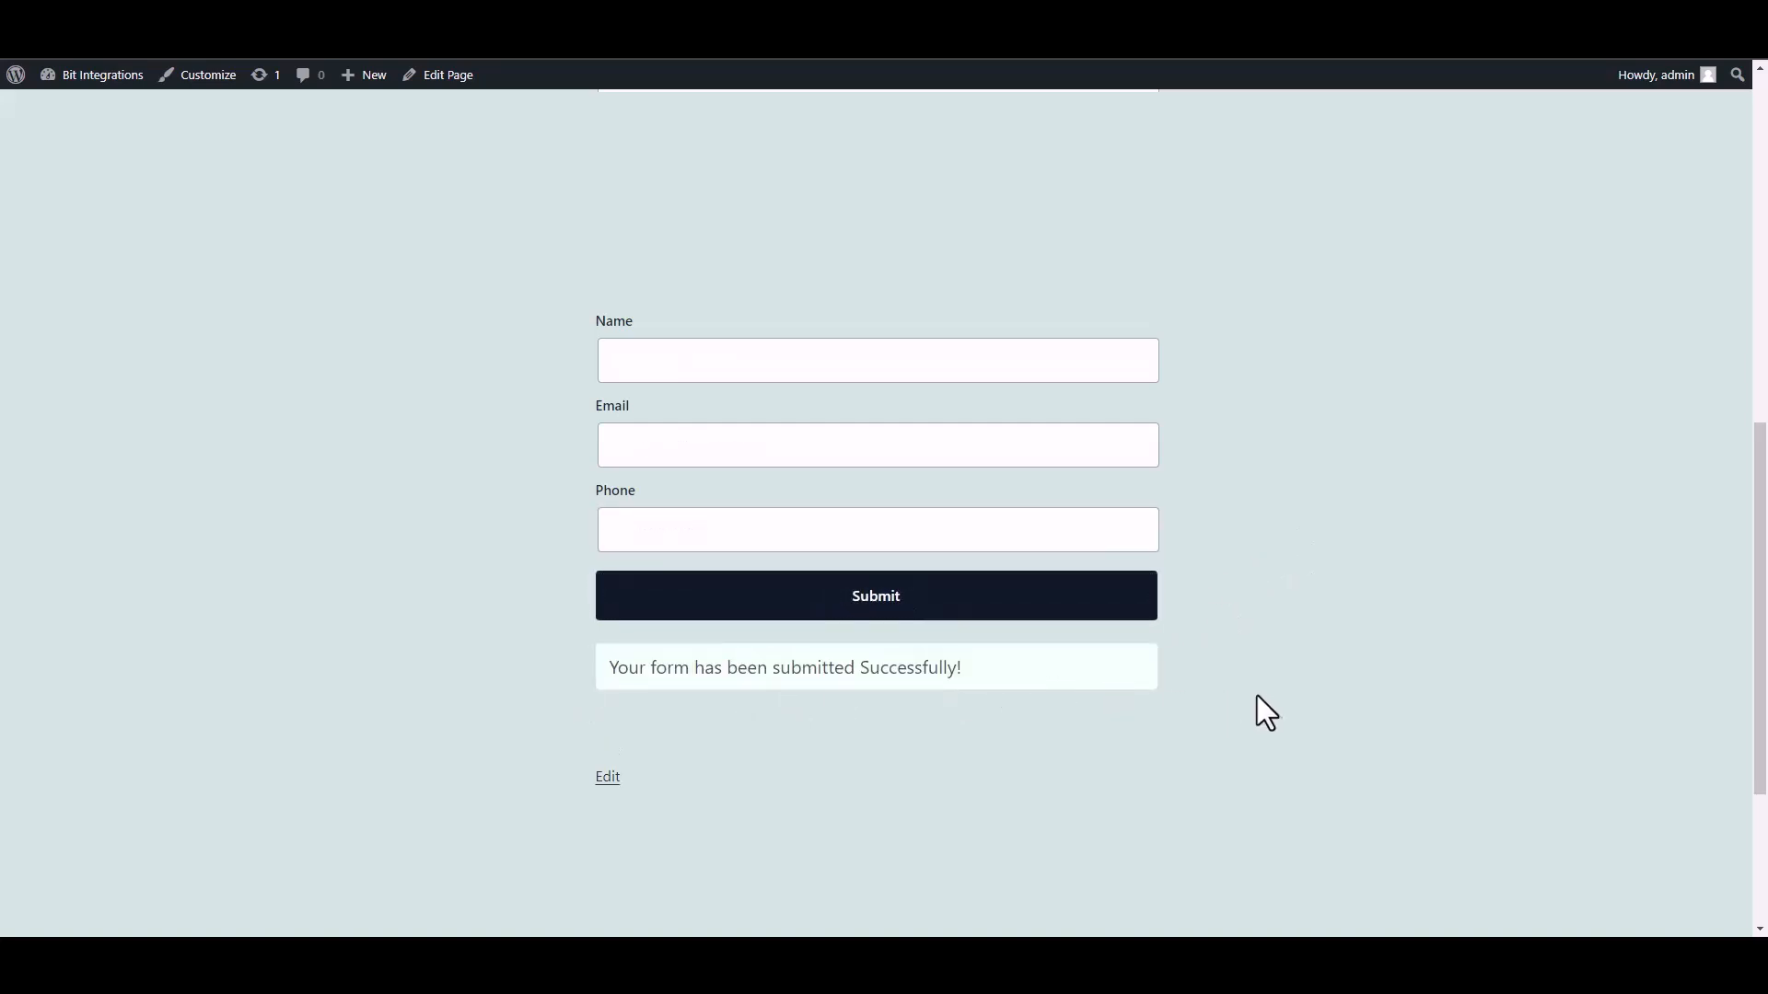